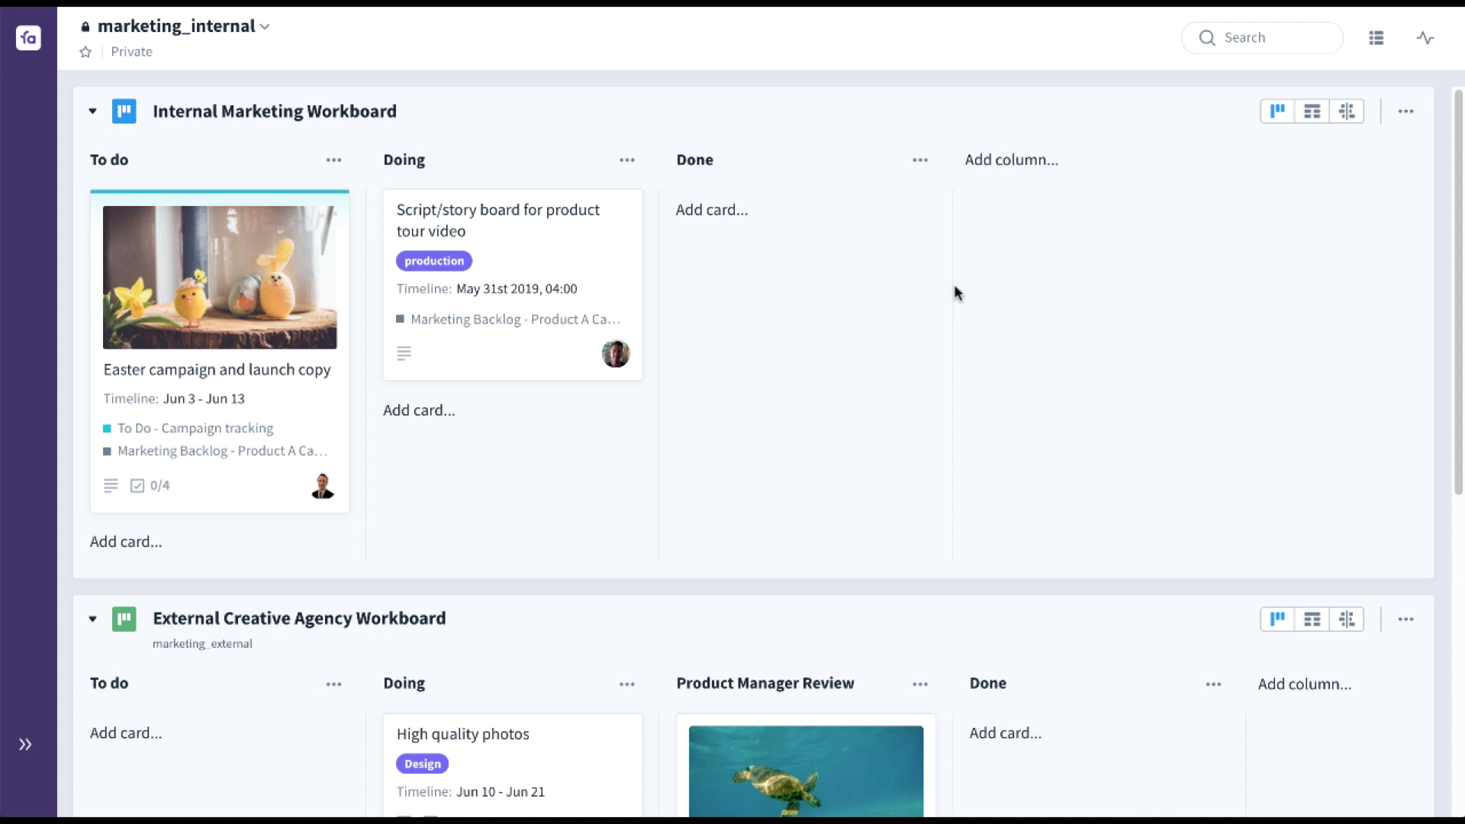
- Add the Marketing Backlog table beside the Internal Marketing and External Creative Agency workboards
left_click(184, 50)
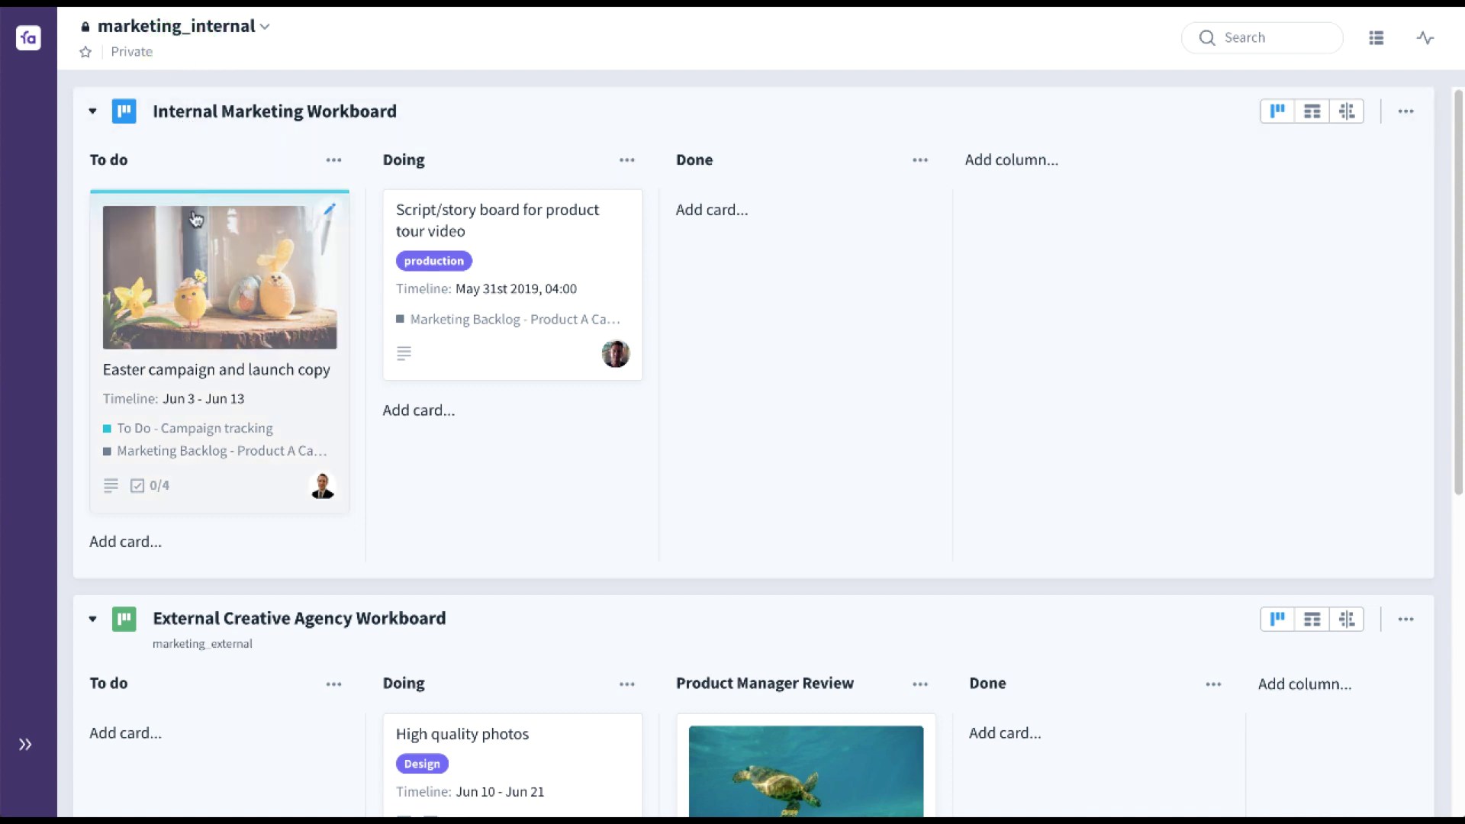
left_click(293, 656)
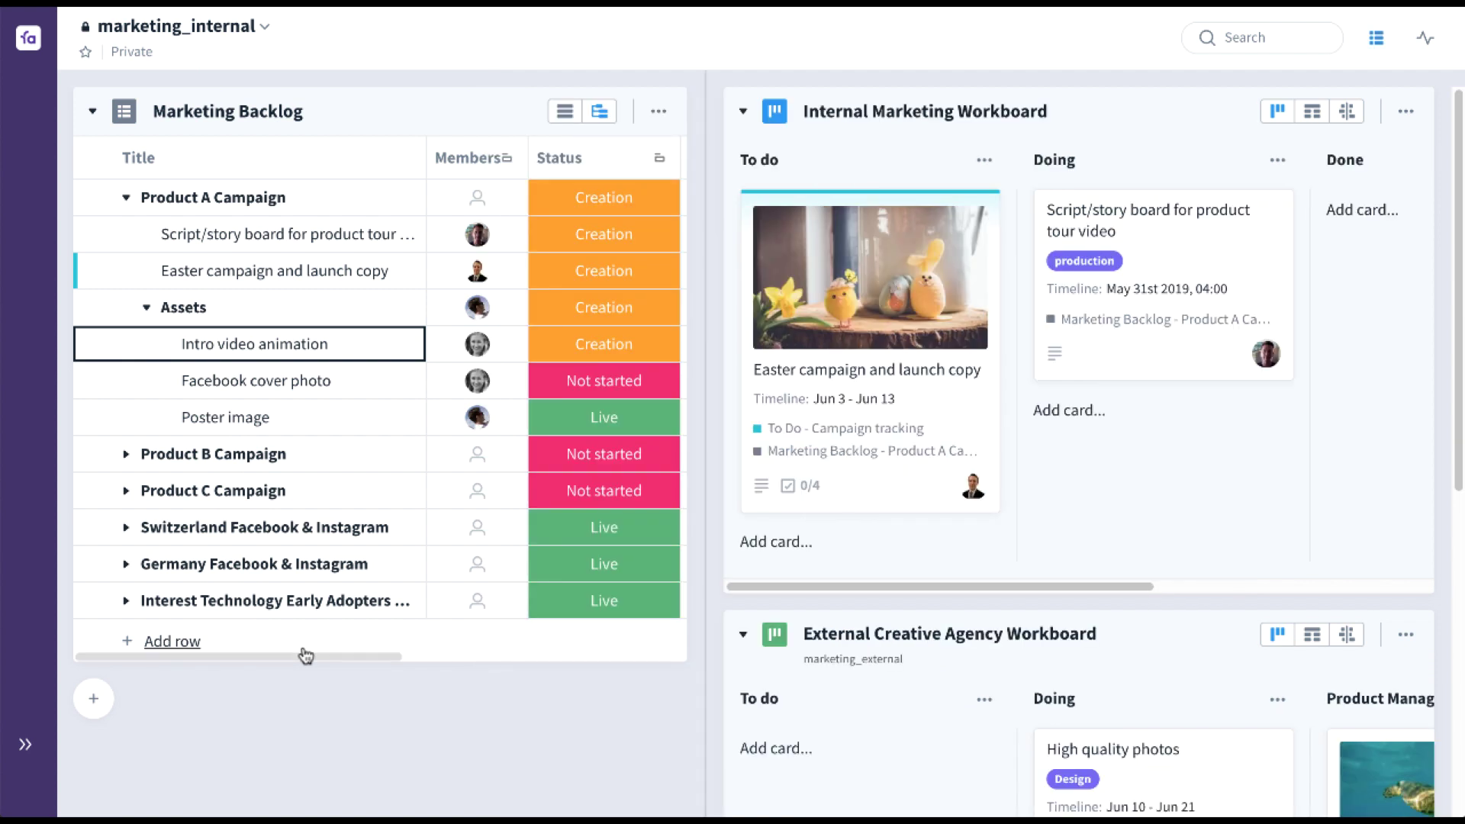
- On Intro video animation, create a custom field 'Internal Budget' with $ unit, visible only in marketing_internal
left_click(288, 349)
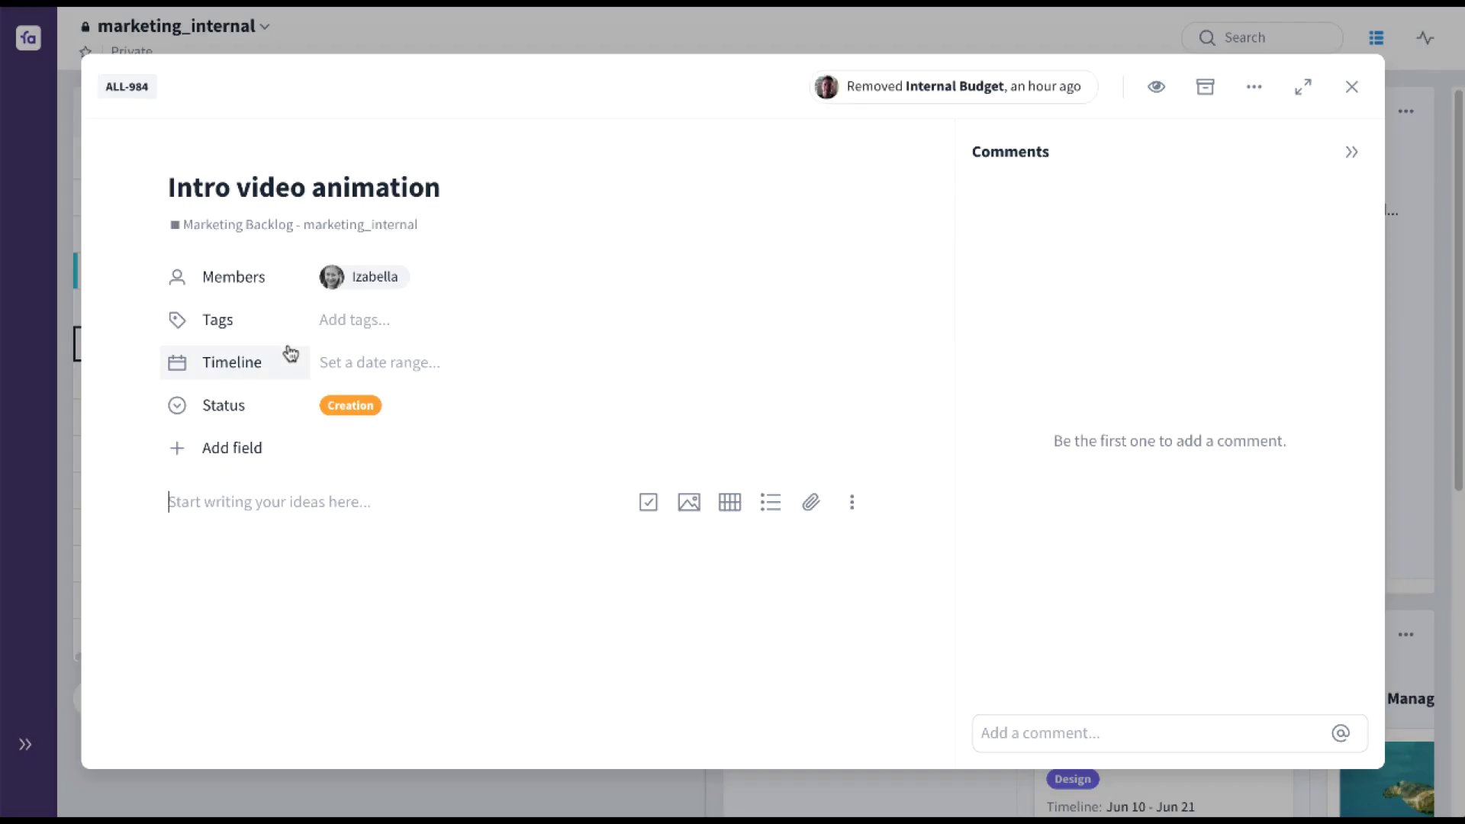
left_click(237, 455)
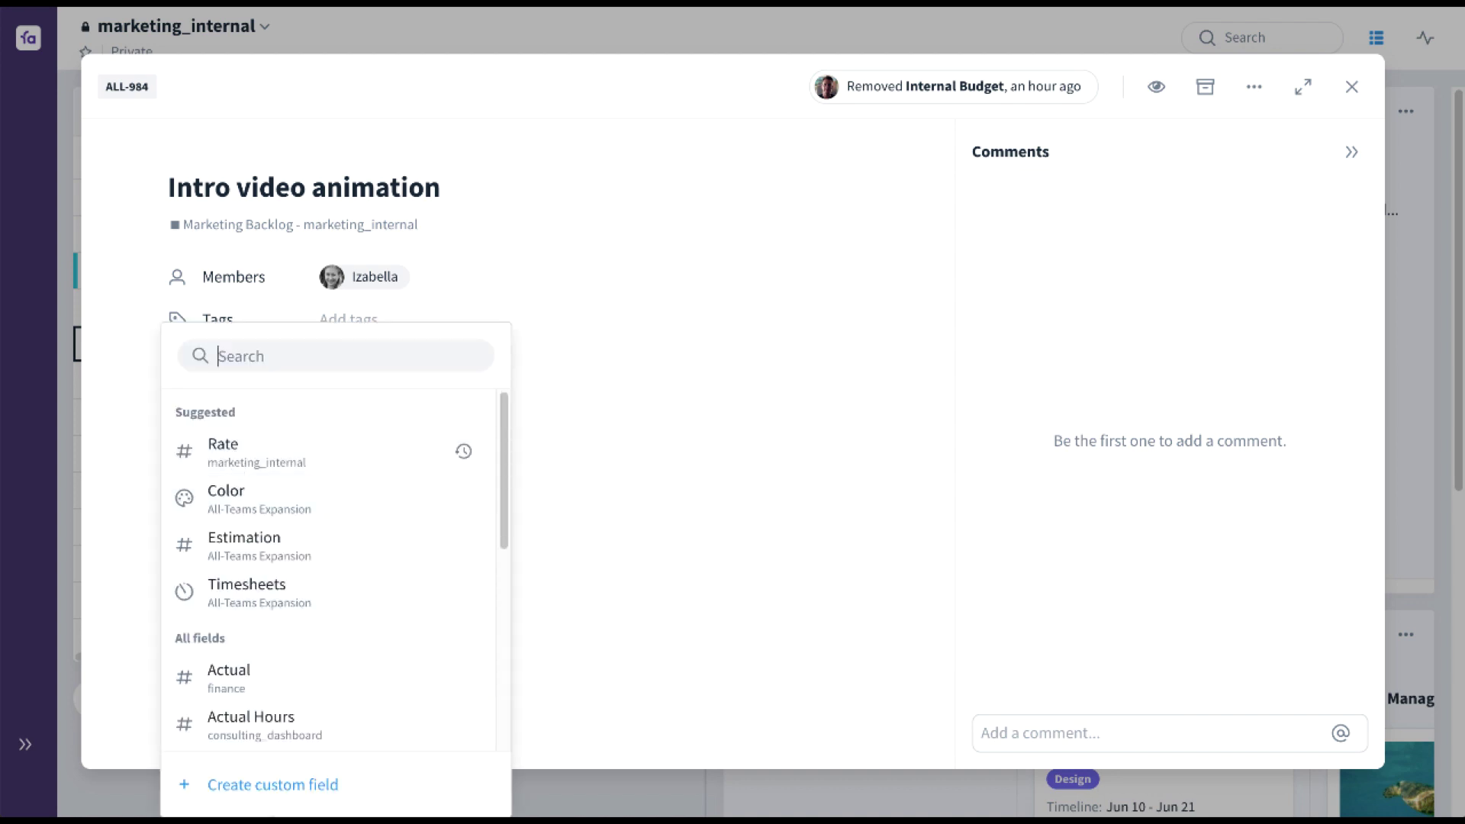
left_click(273, 786)
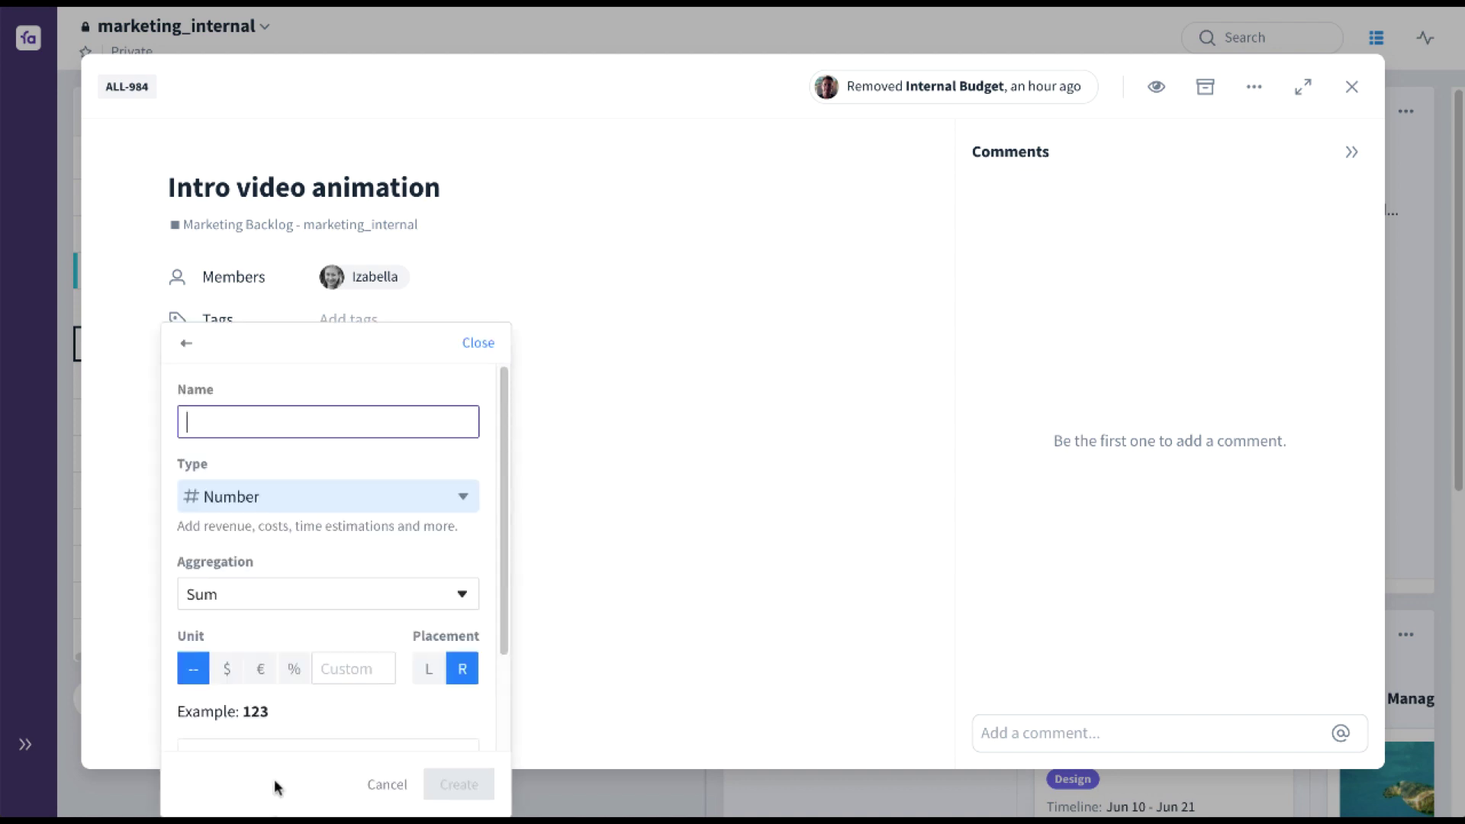
type("Internal Budget")
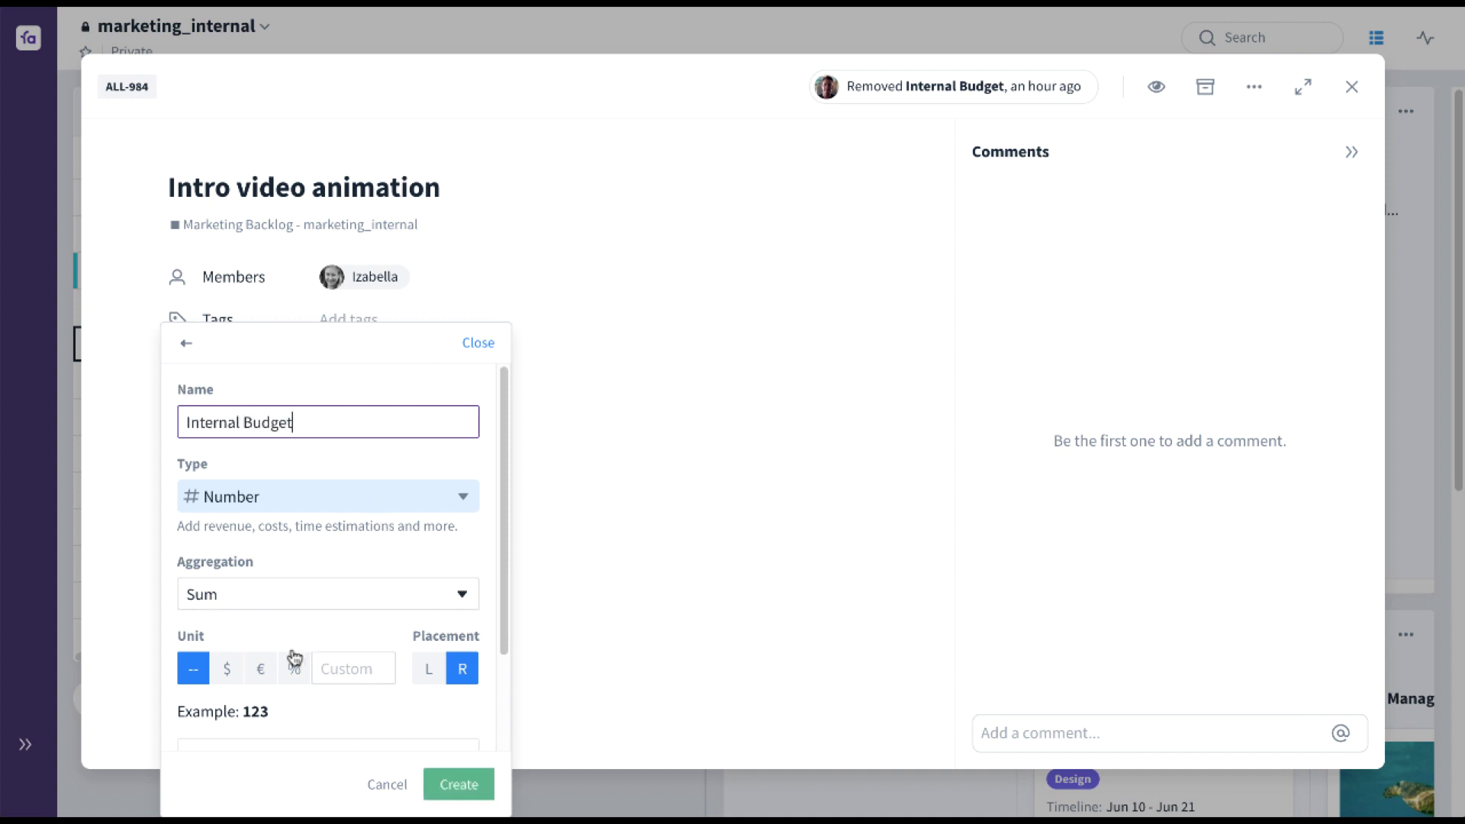
left_click(227, 676)
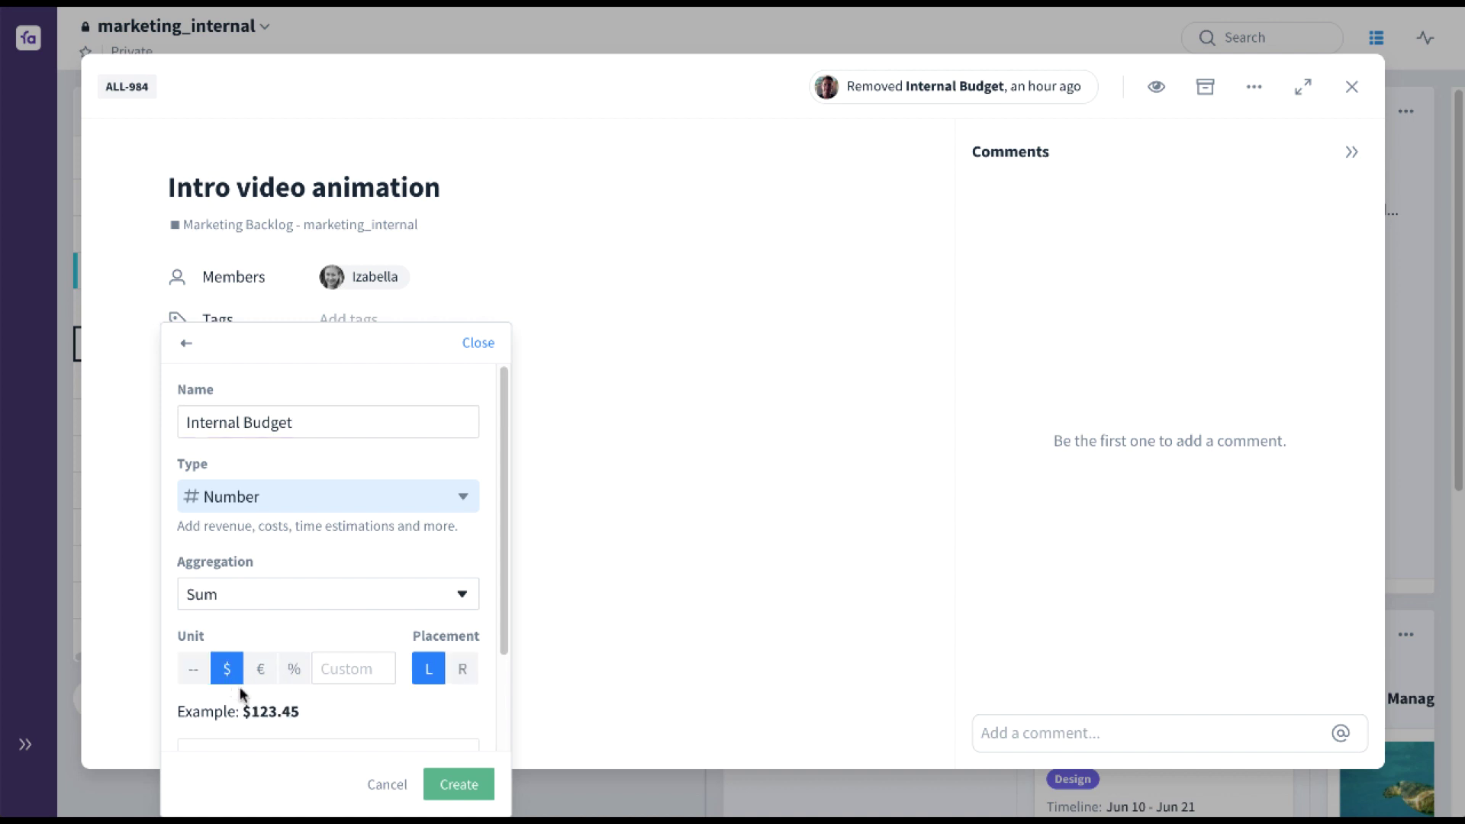
left_click_drag(501, 610, 502, 702)
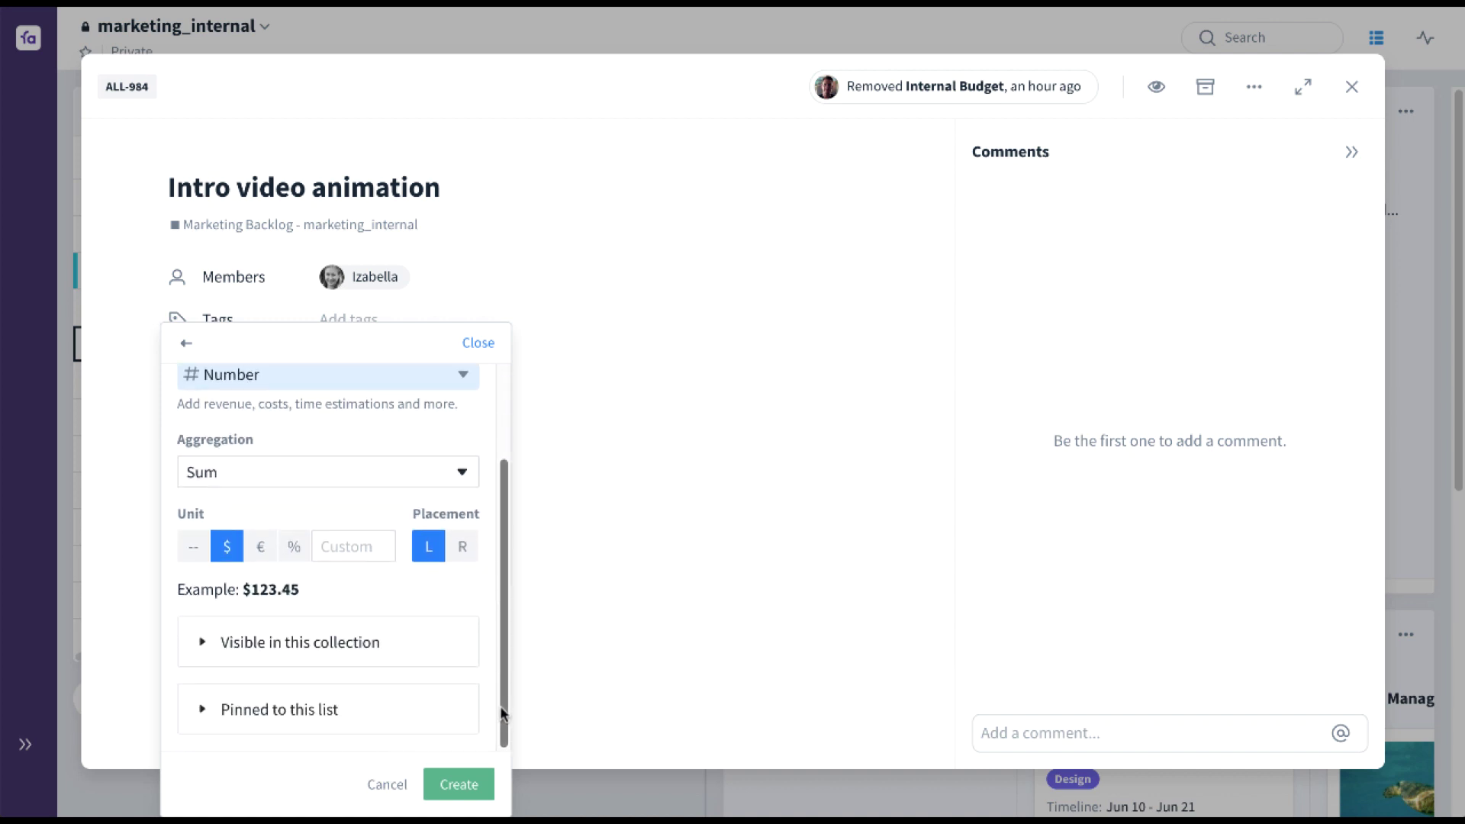
left_click(200, 645)
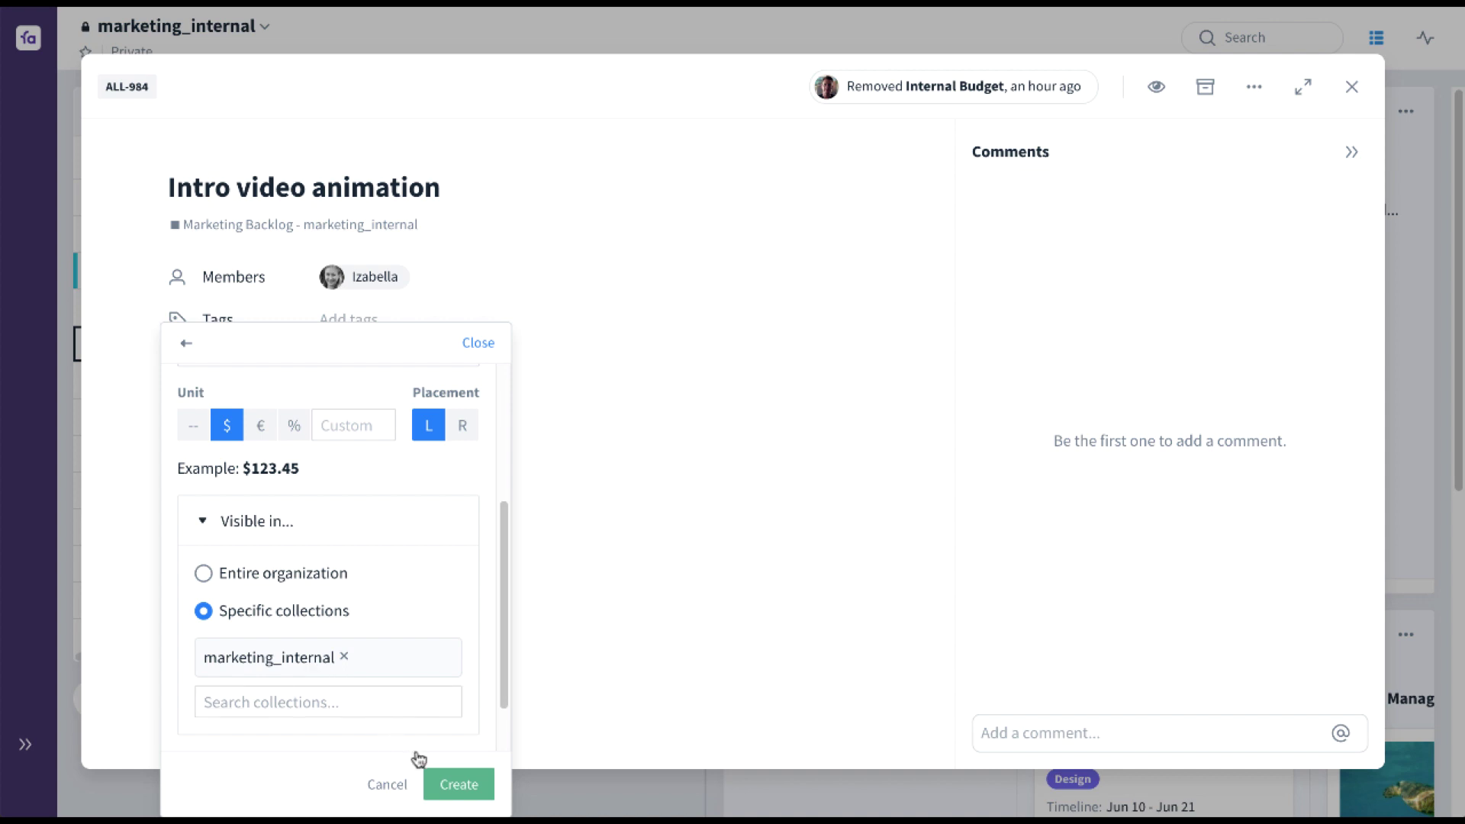
left_click(459, 785)
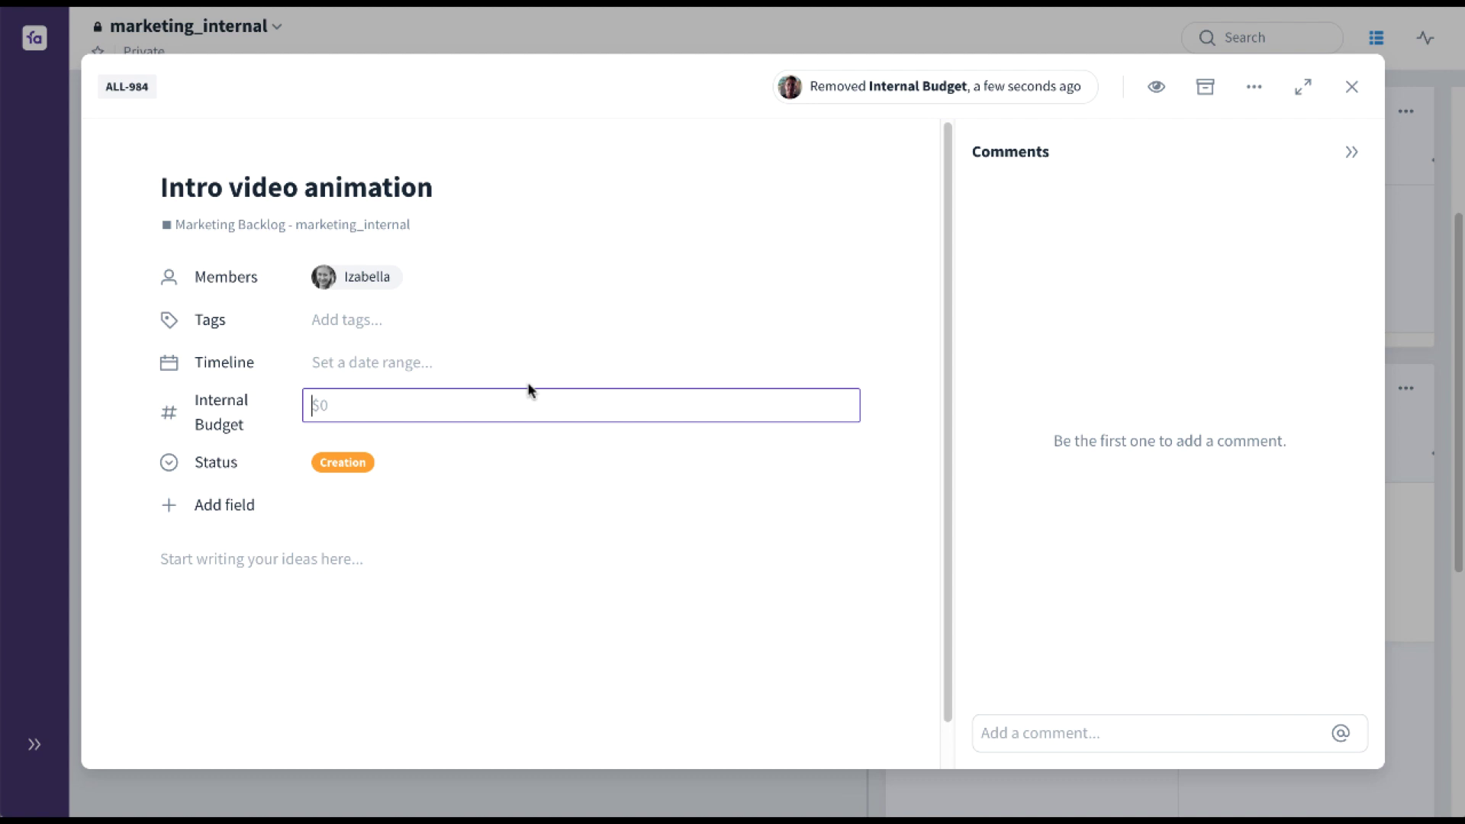
- Set Intro video animation's Internal Budget to 4000 and close the card
type("4000")
key("Return")
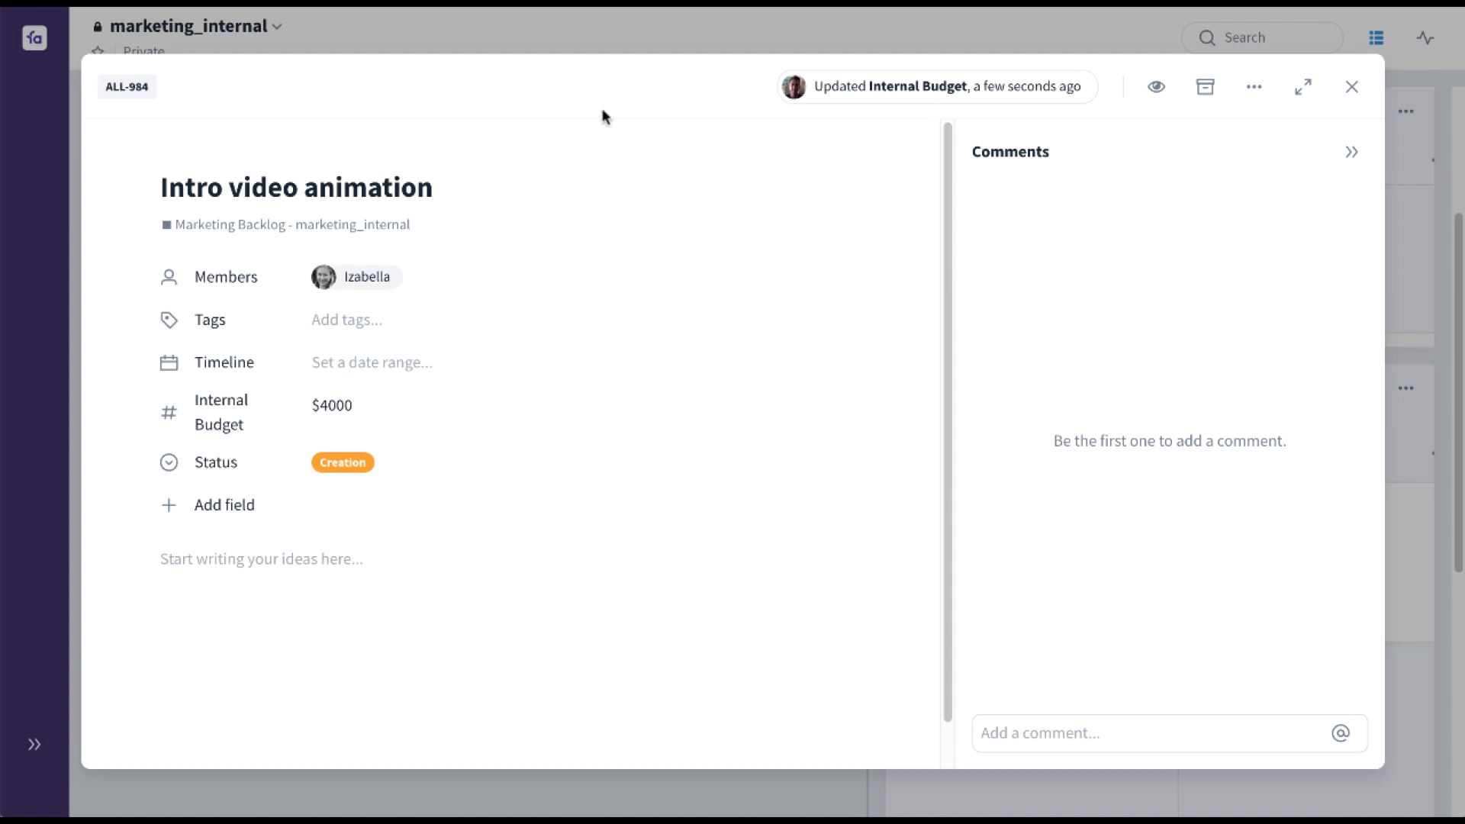
left_click(634, 35)
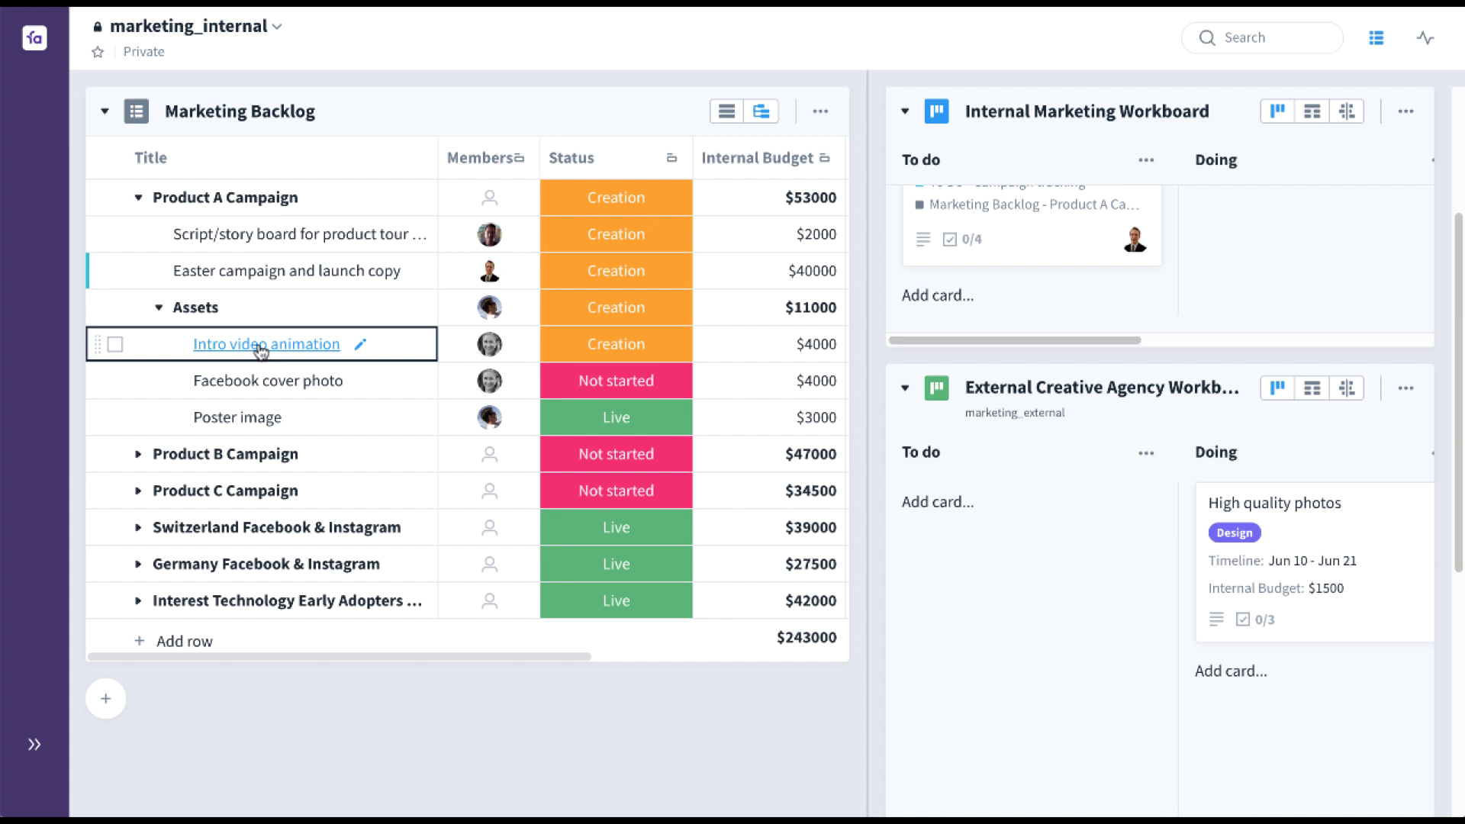
- Drag Intro video animation from the Marketing Backlog into the External Creative Agency Workboard's To do column
left_click_drag(261, 351, 954, 534)
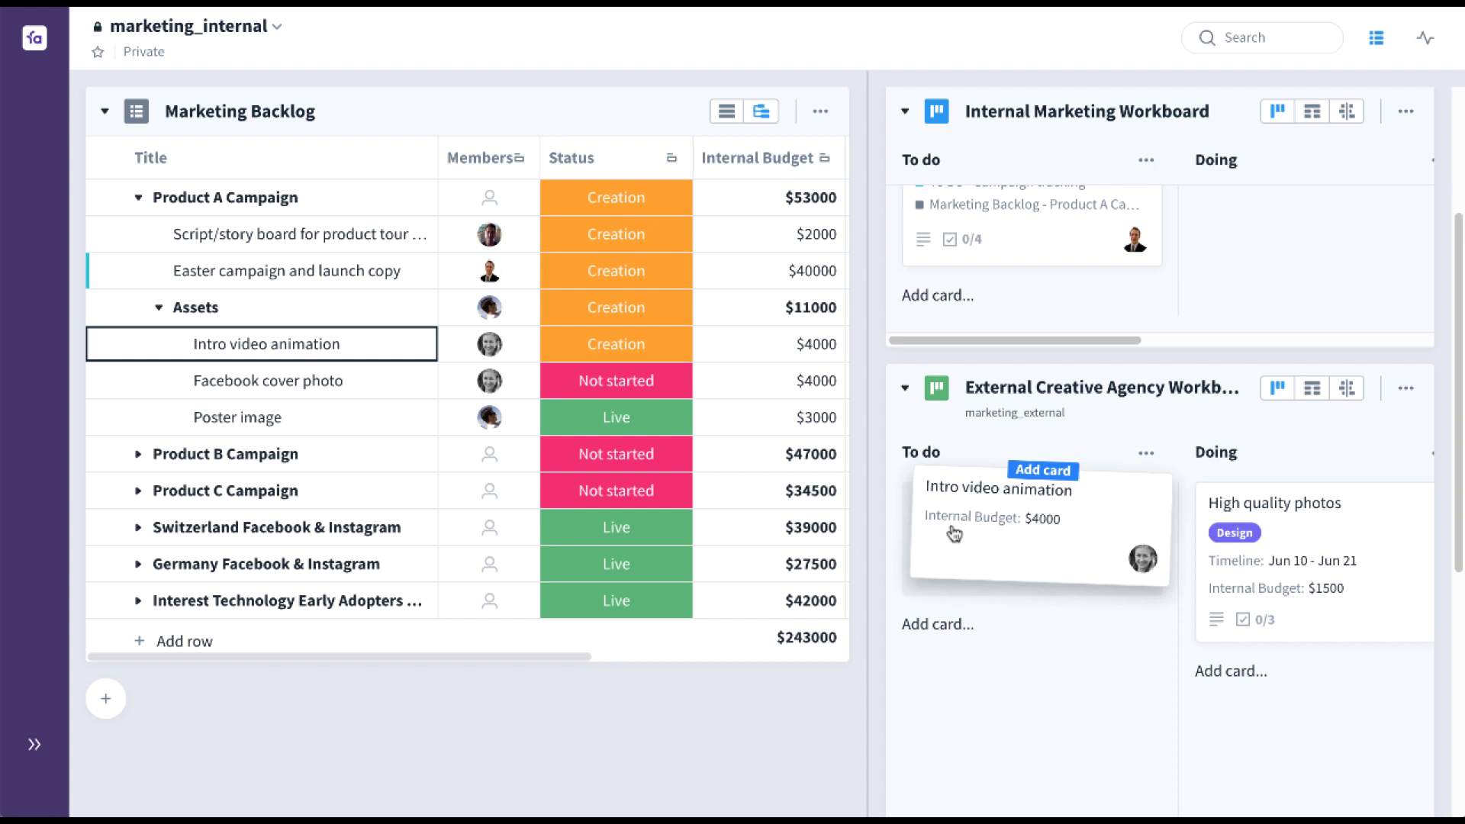
left_click_drag(954, 534, 954, 536)
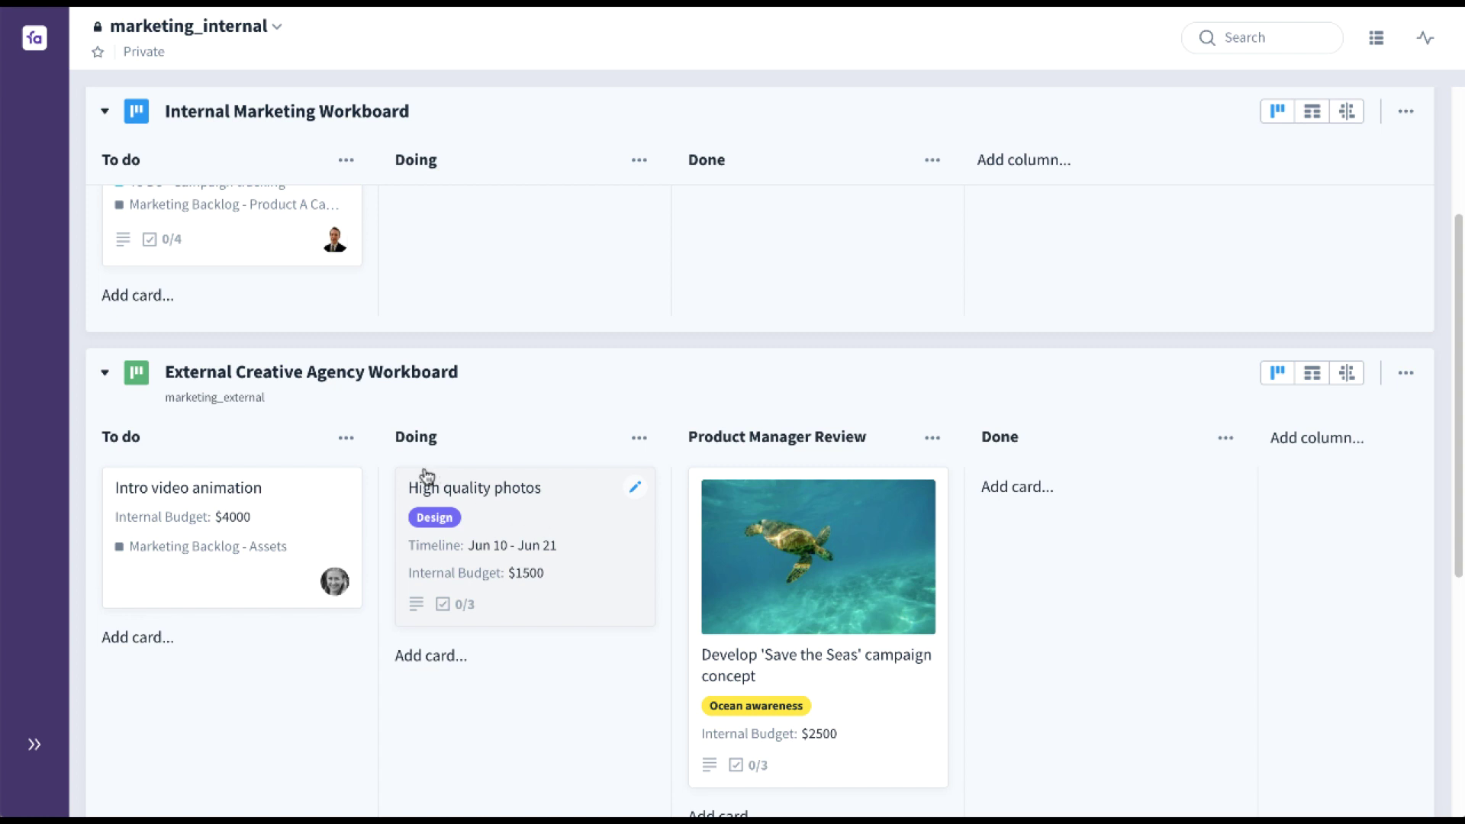
left_click(34, 745)
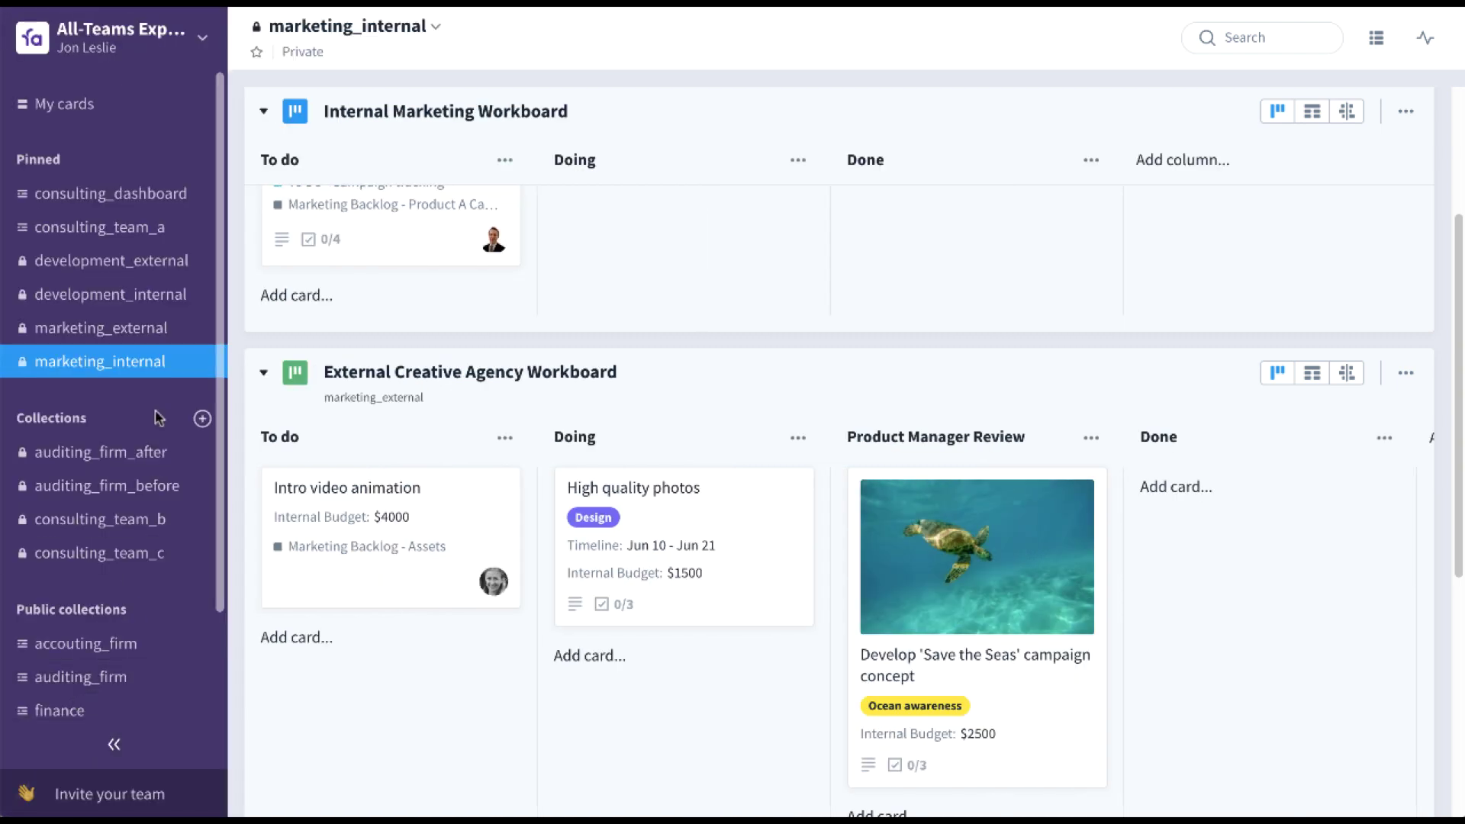
left_click(143, 333)
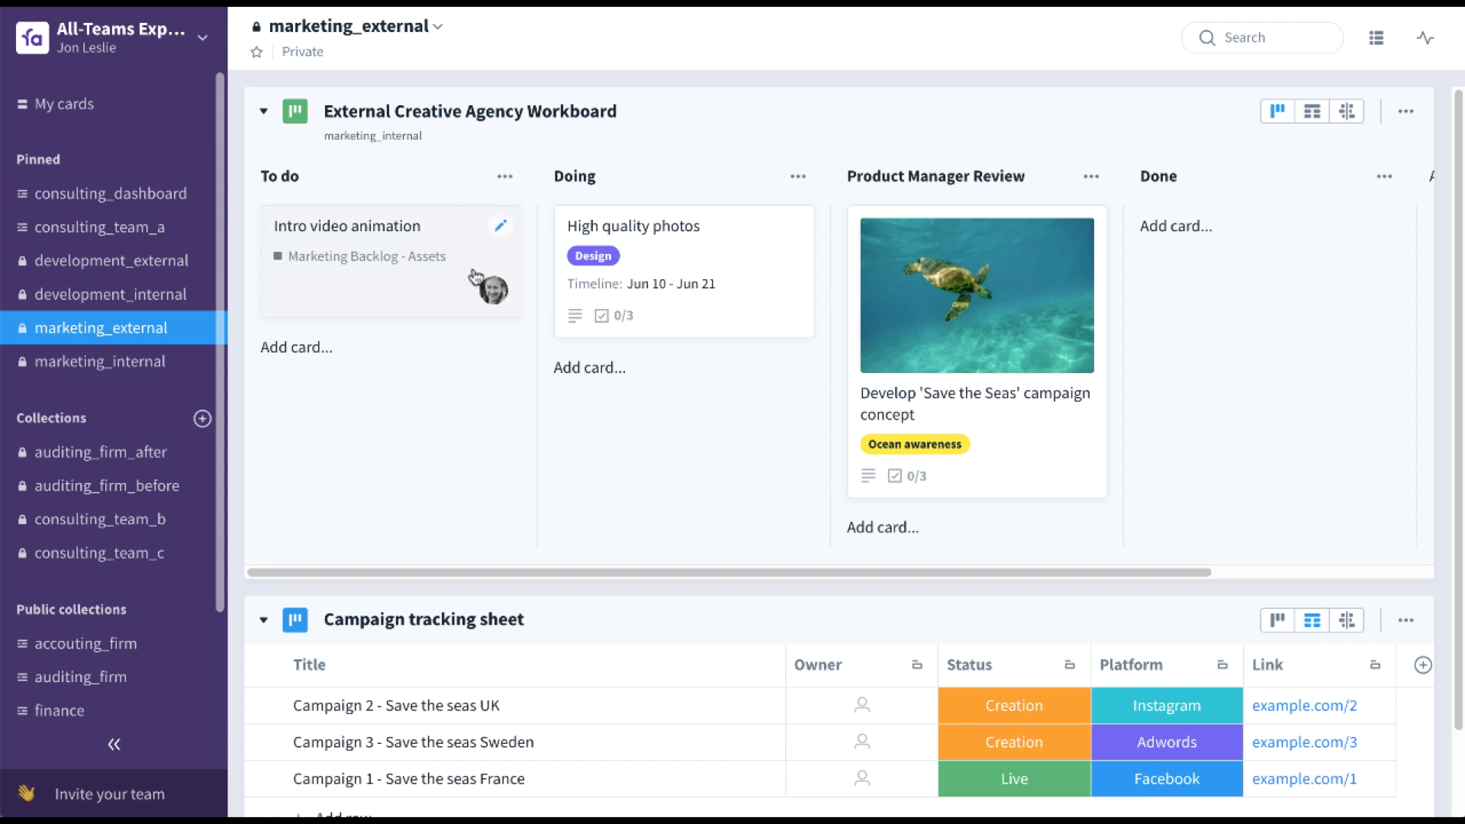
left_click(417, 304)
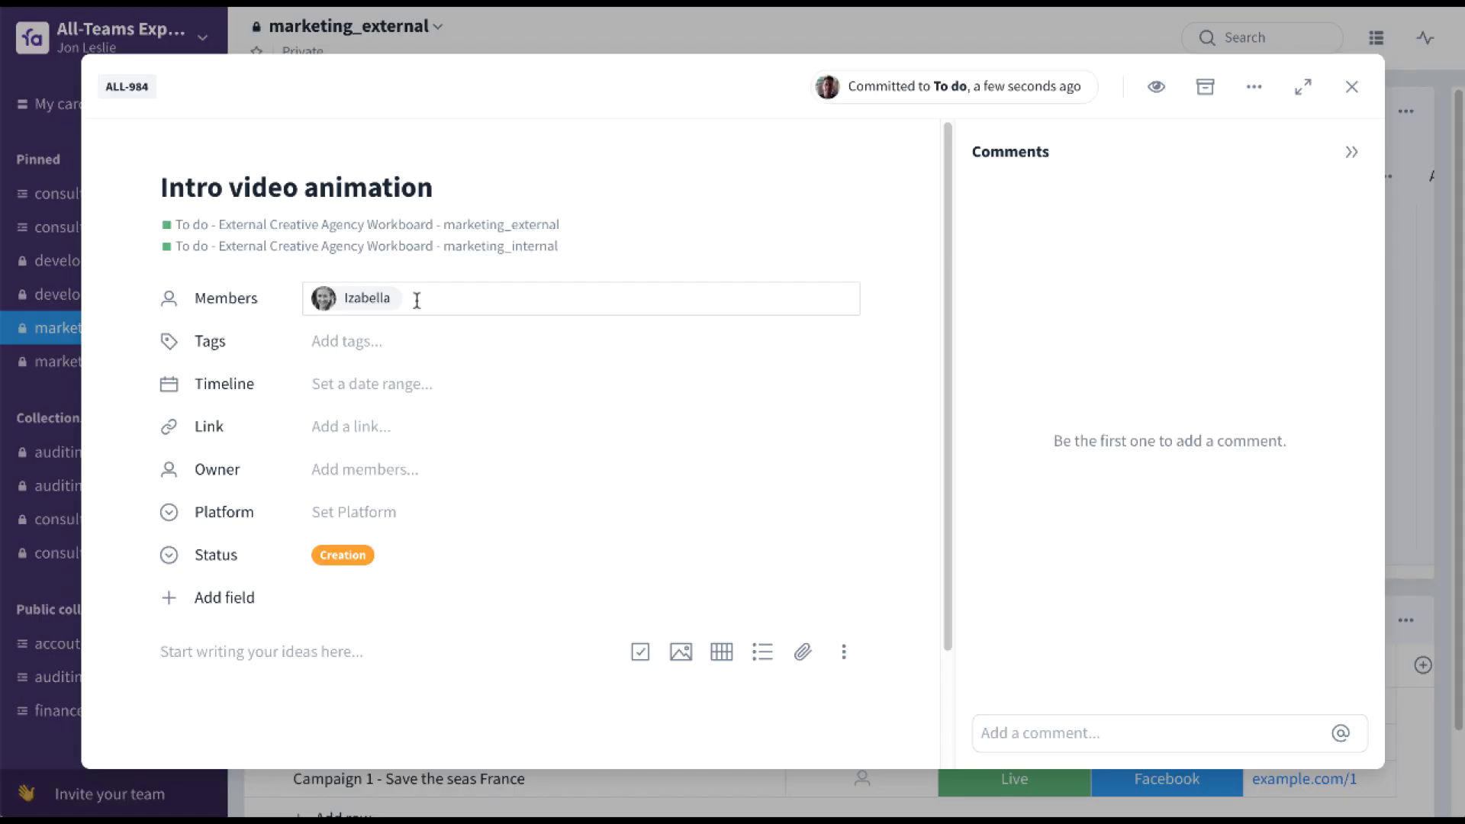
left_click(229, 603)
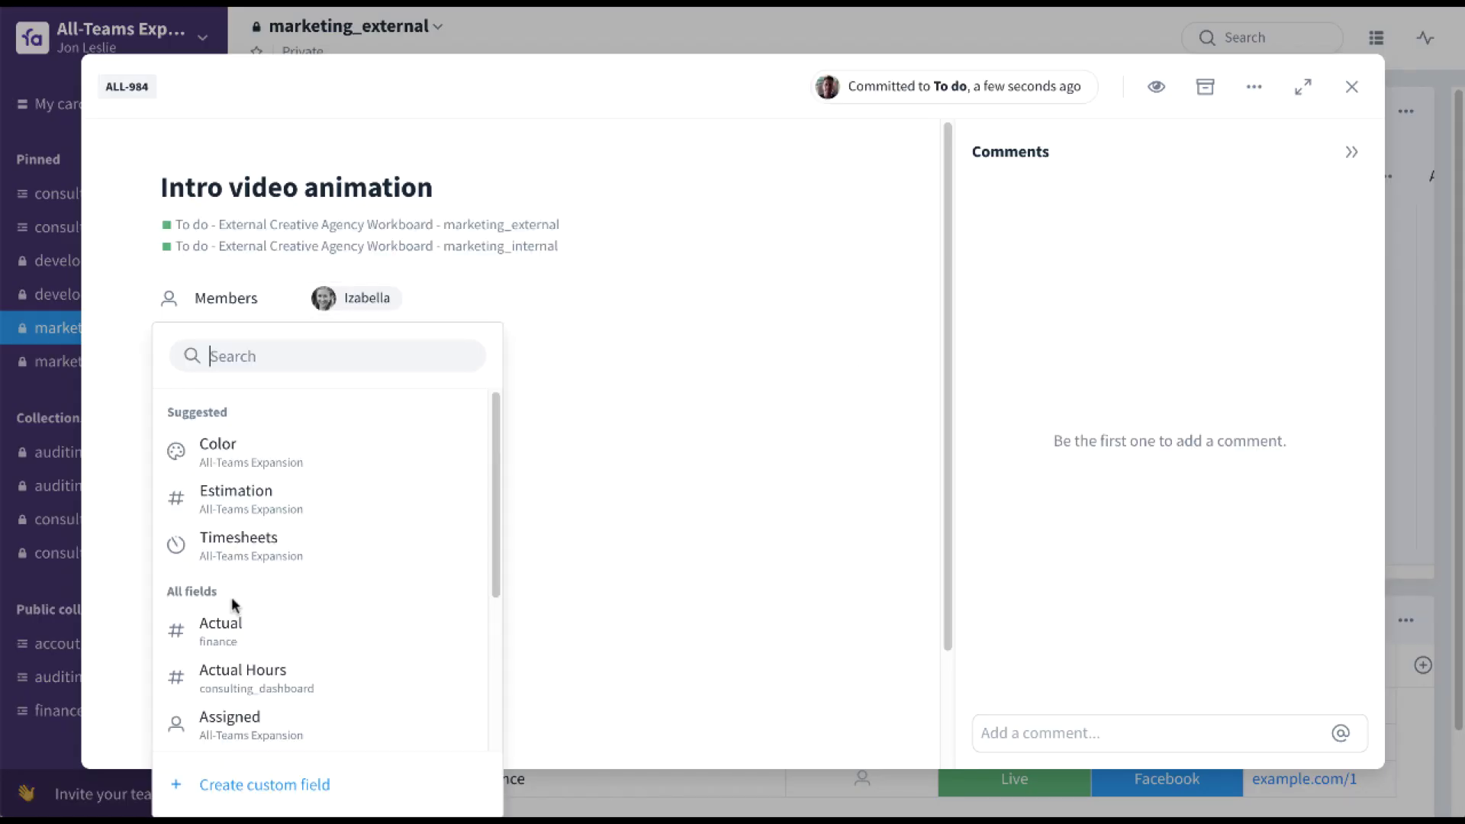
type("Inte")
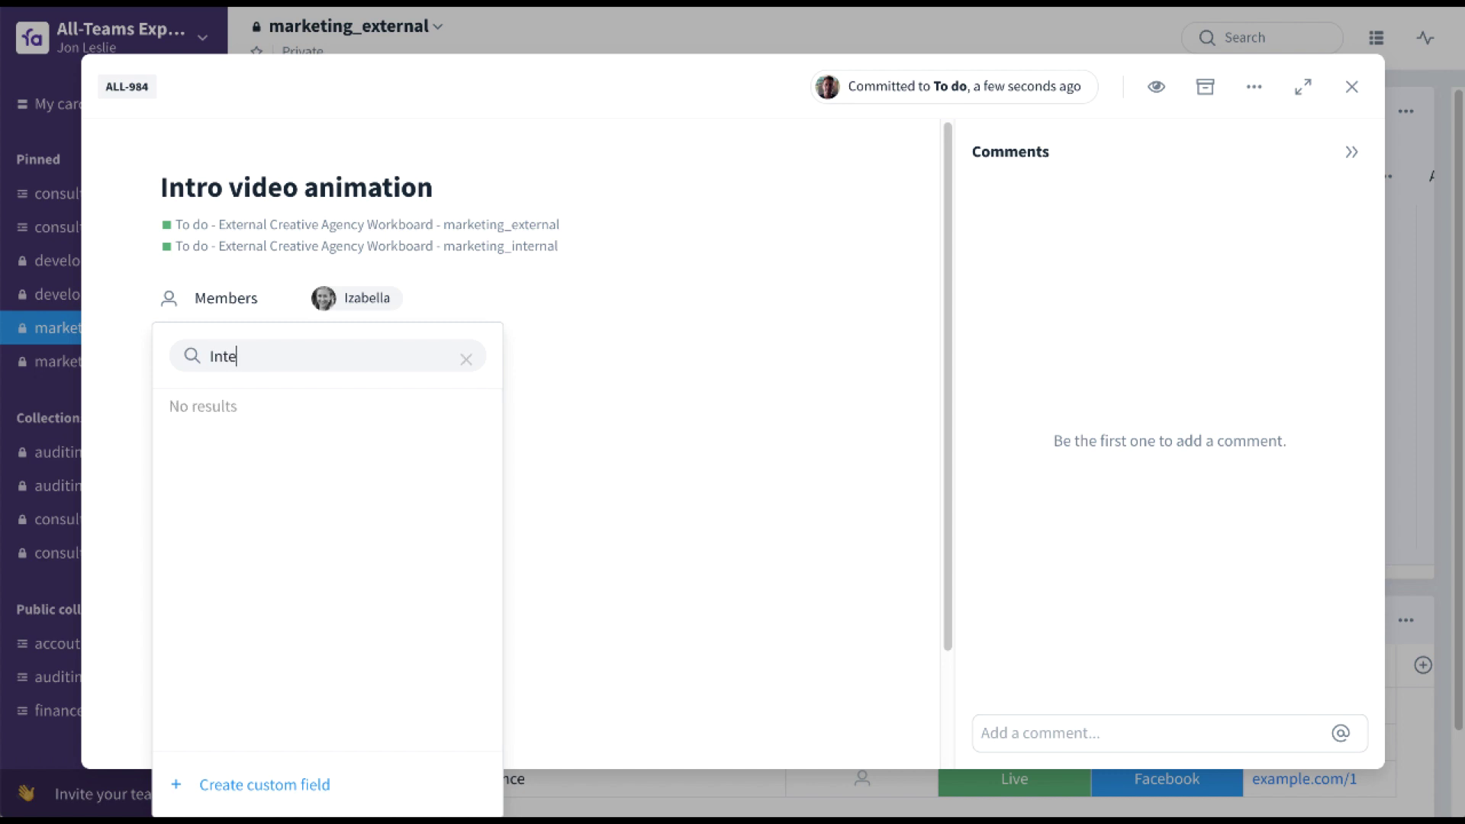
type("rnal")
left_click(676, 139)
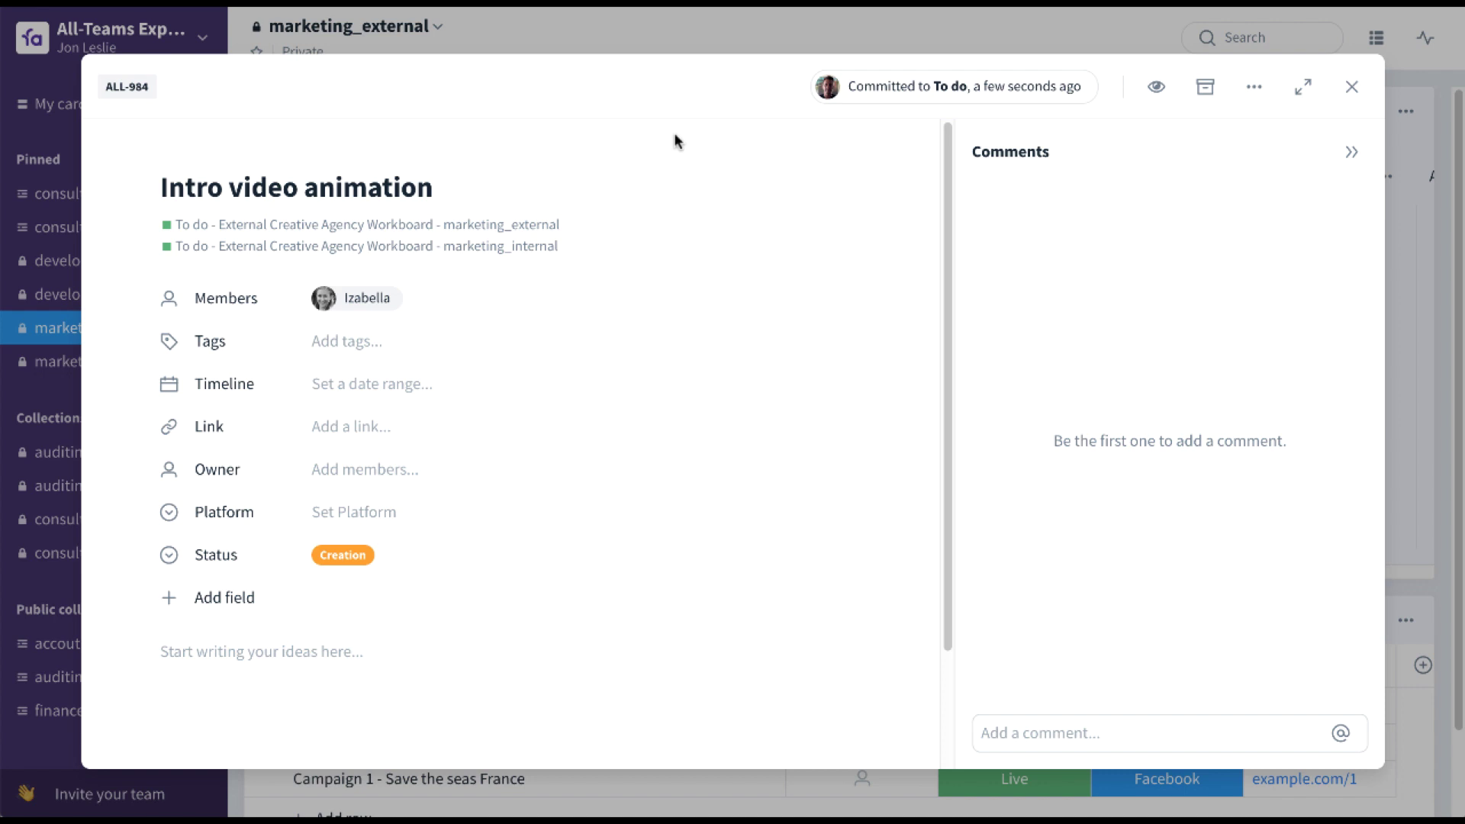
left_click(1352, 87)
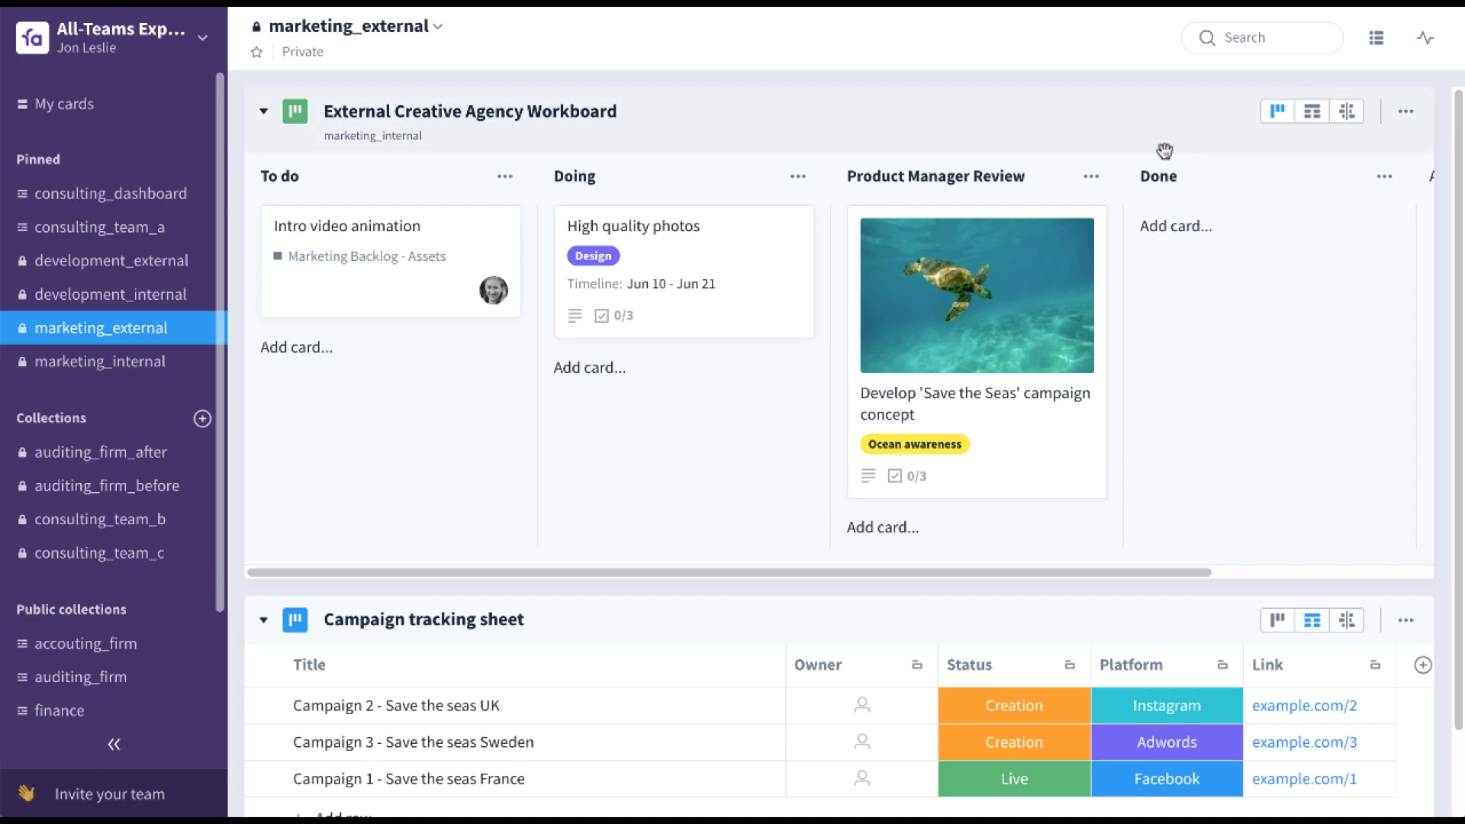
- Switch to the development_internal collection with its internal and external Kanban boards
left_click(120, 364)
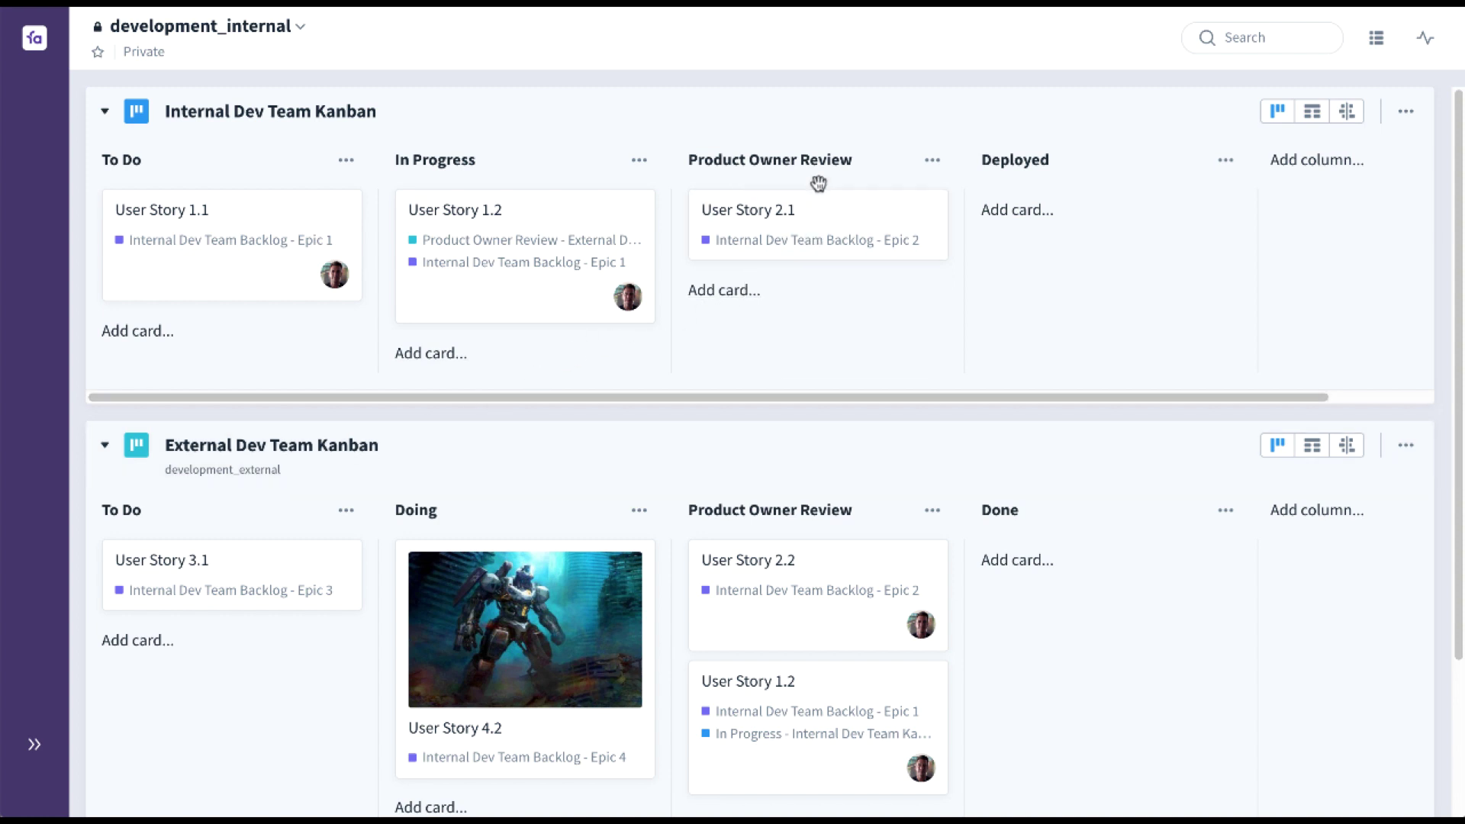
- Open User Story 2.1 and check that PO Feedback is visible only in development_internal
left_click(830, 229)
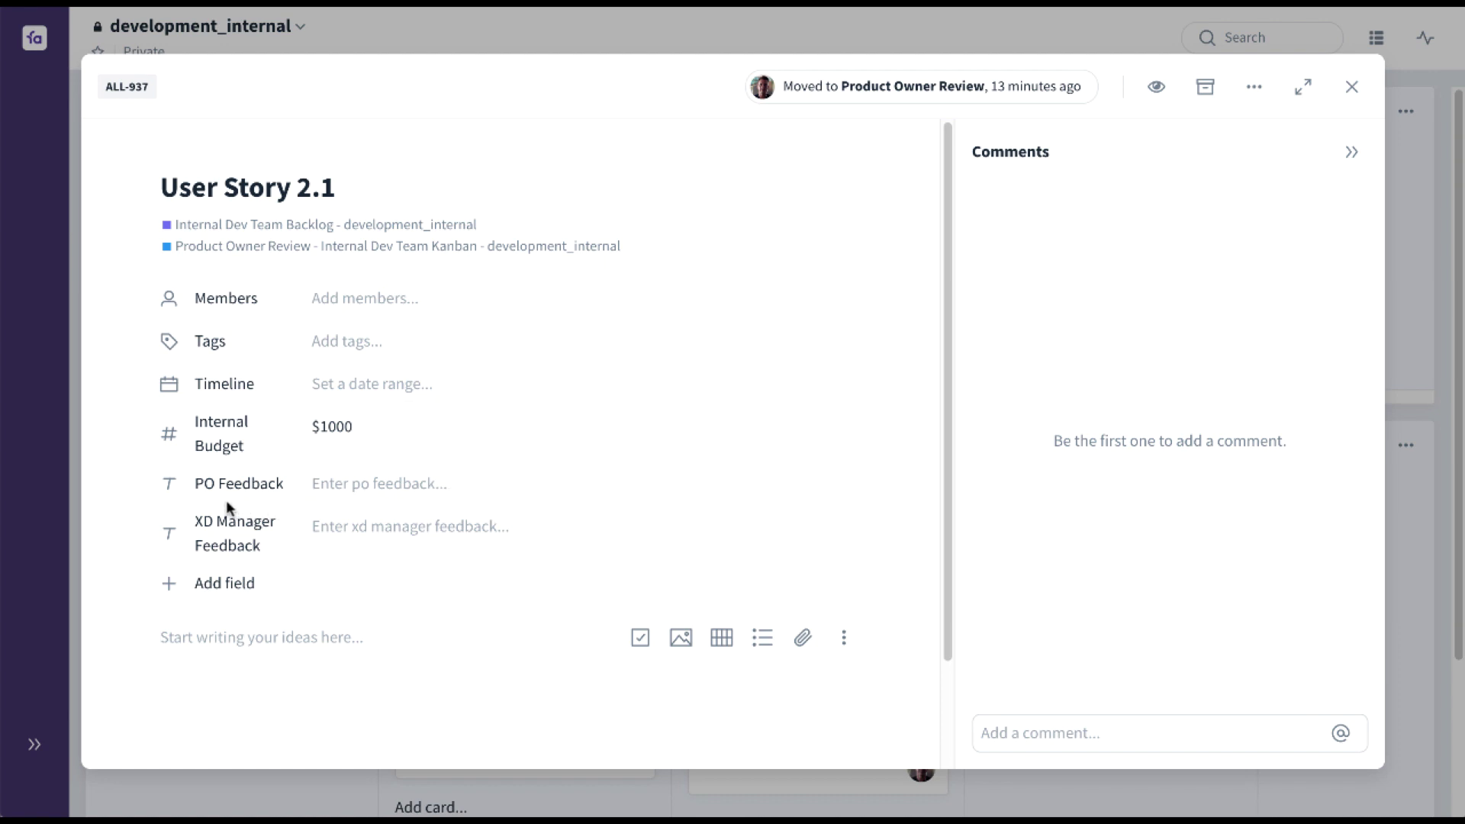
left_click(180, 496)
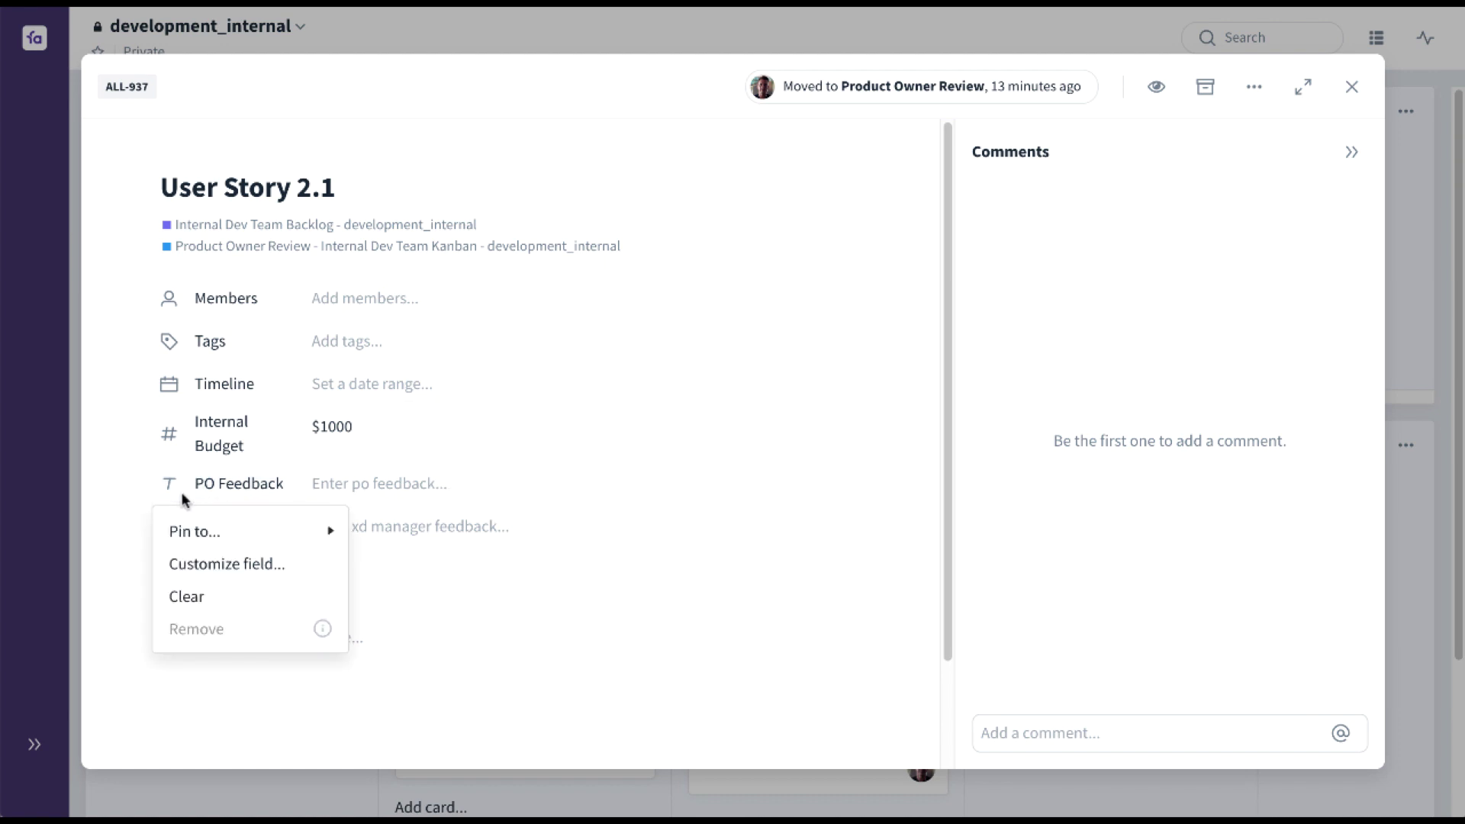
left_click(206, 564)
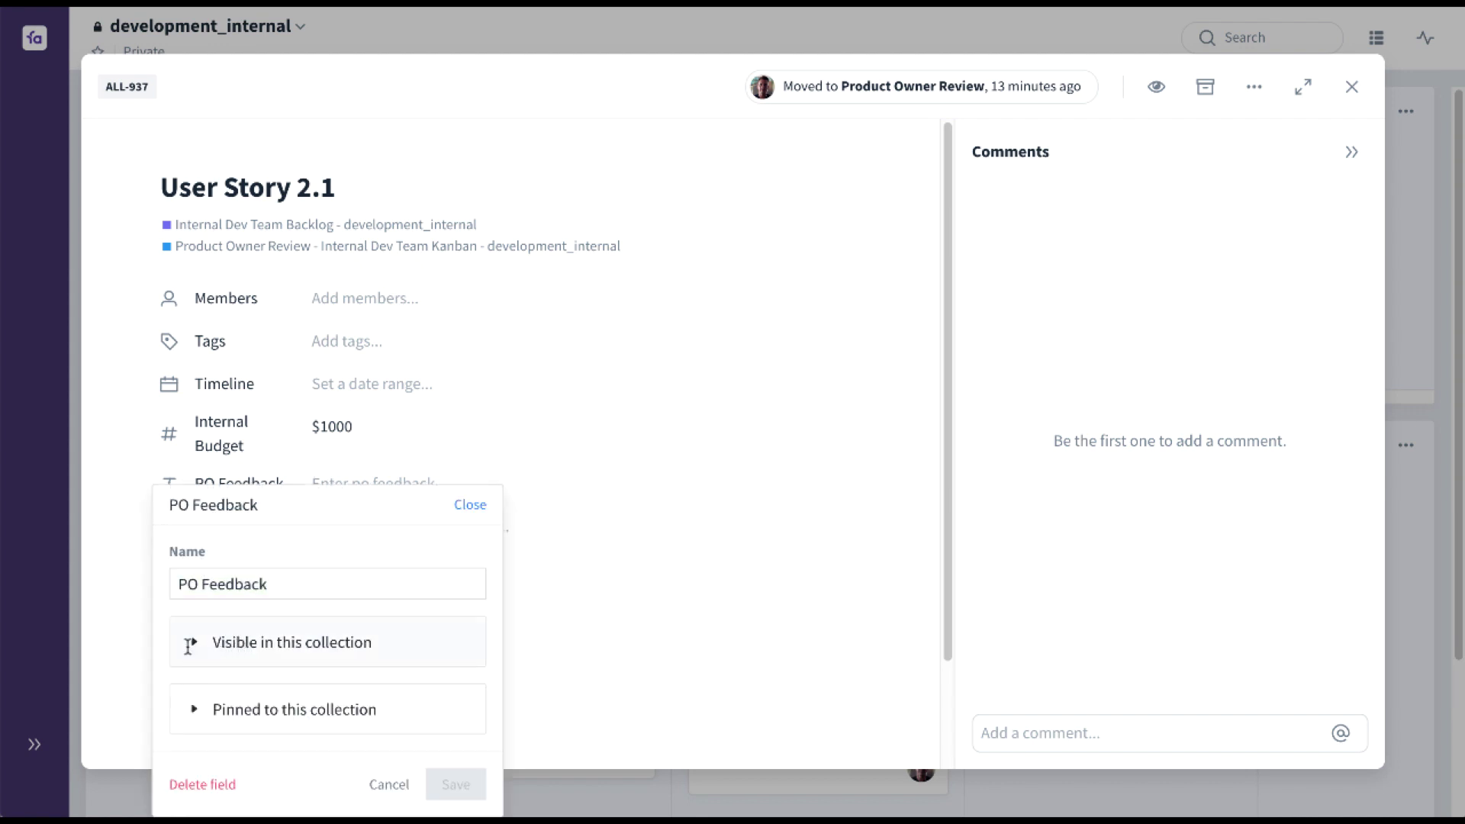
left_click(194, 647)
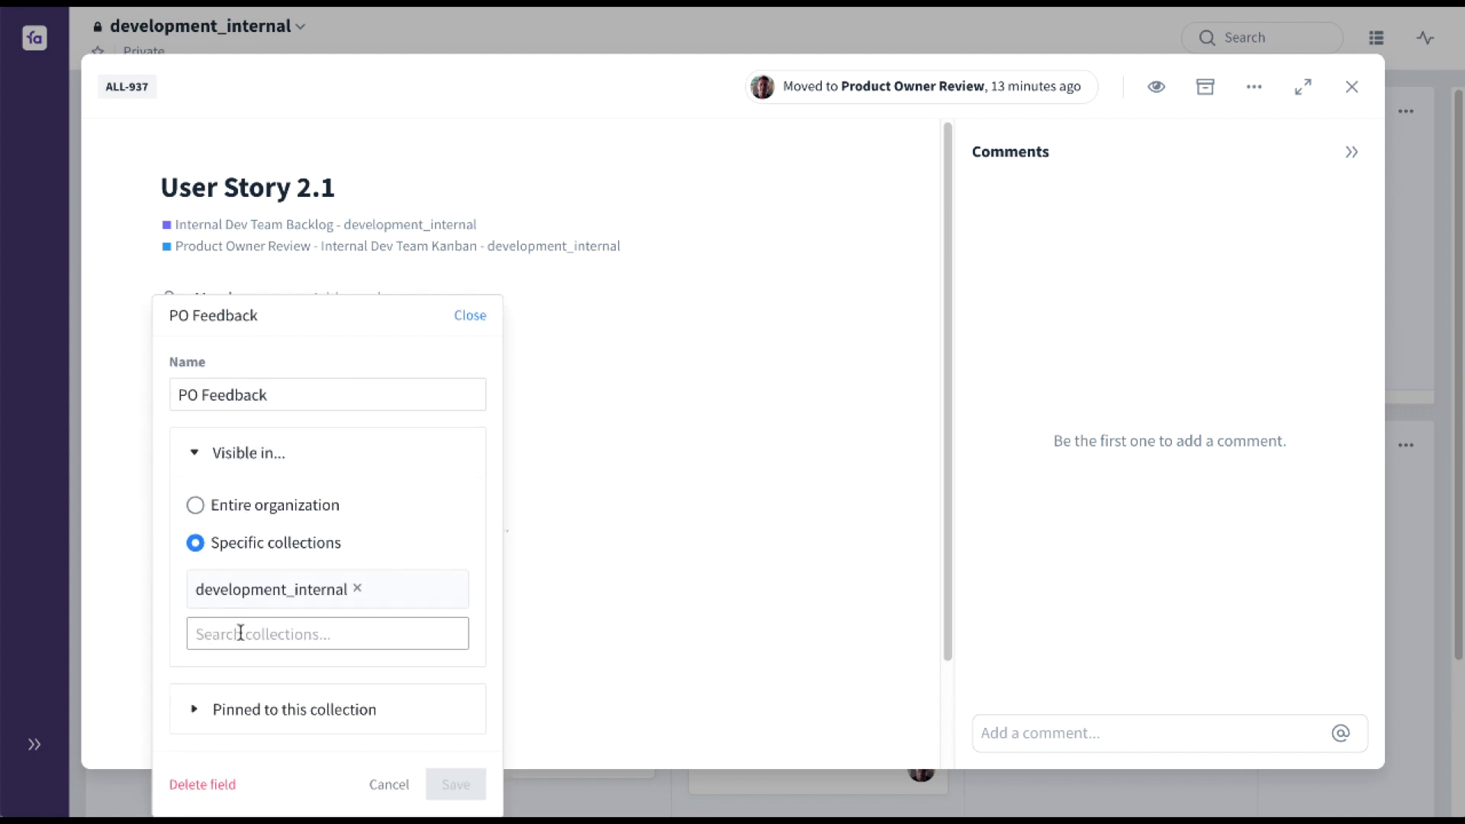
left_click(469, 316)
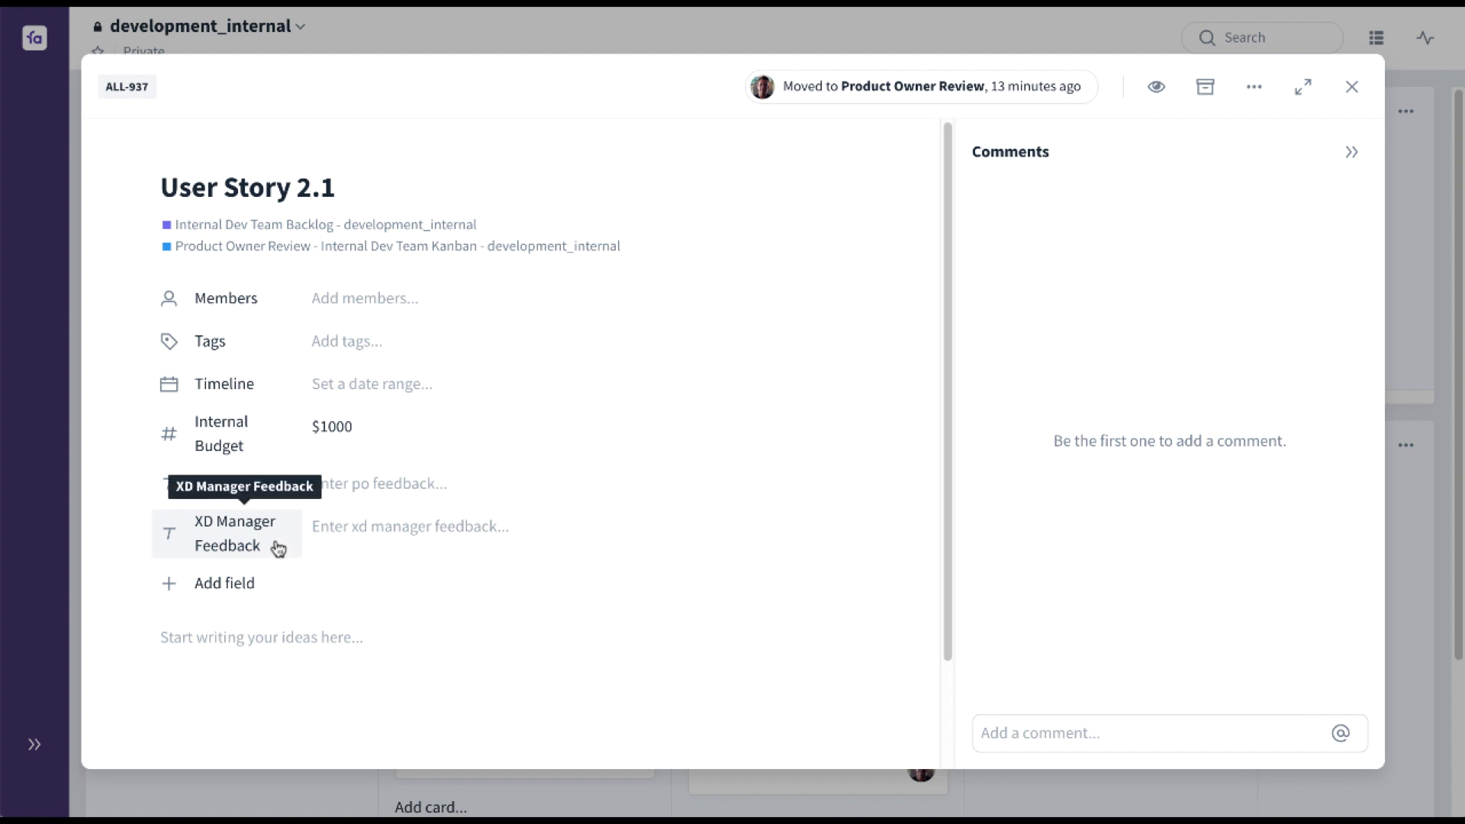
left_click(175, 543)
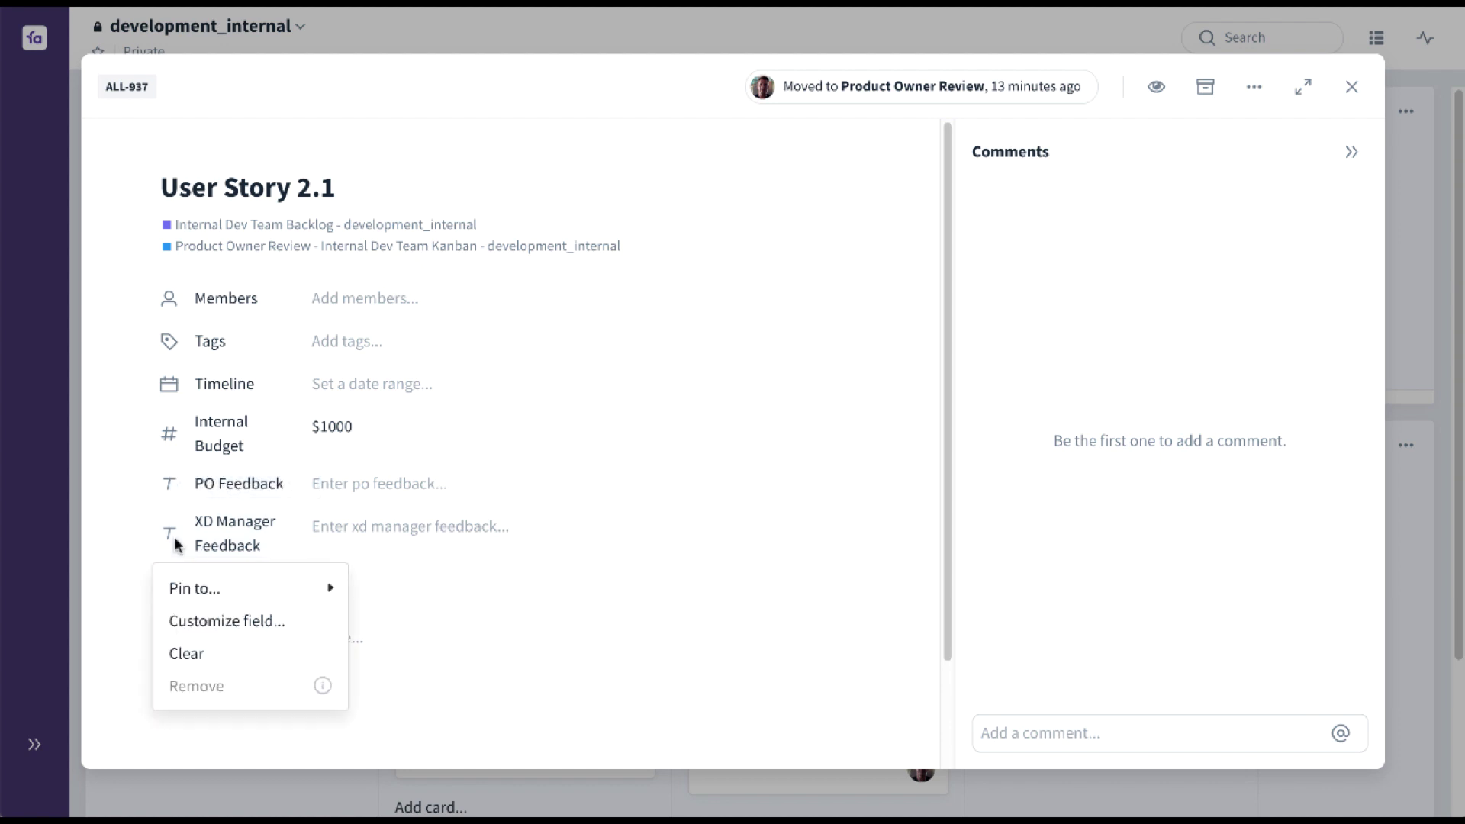
left_click(218, 623)
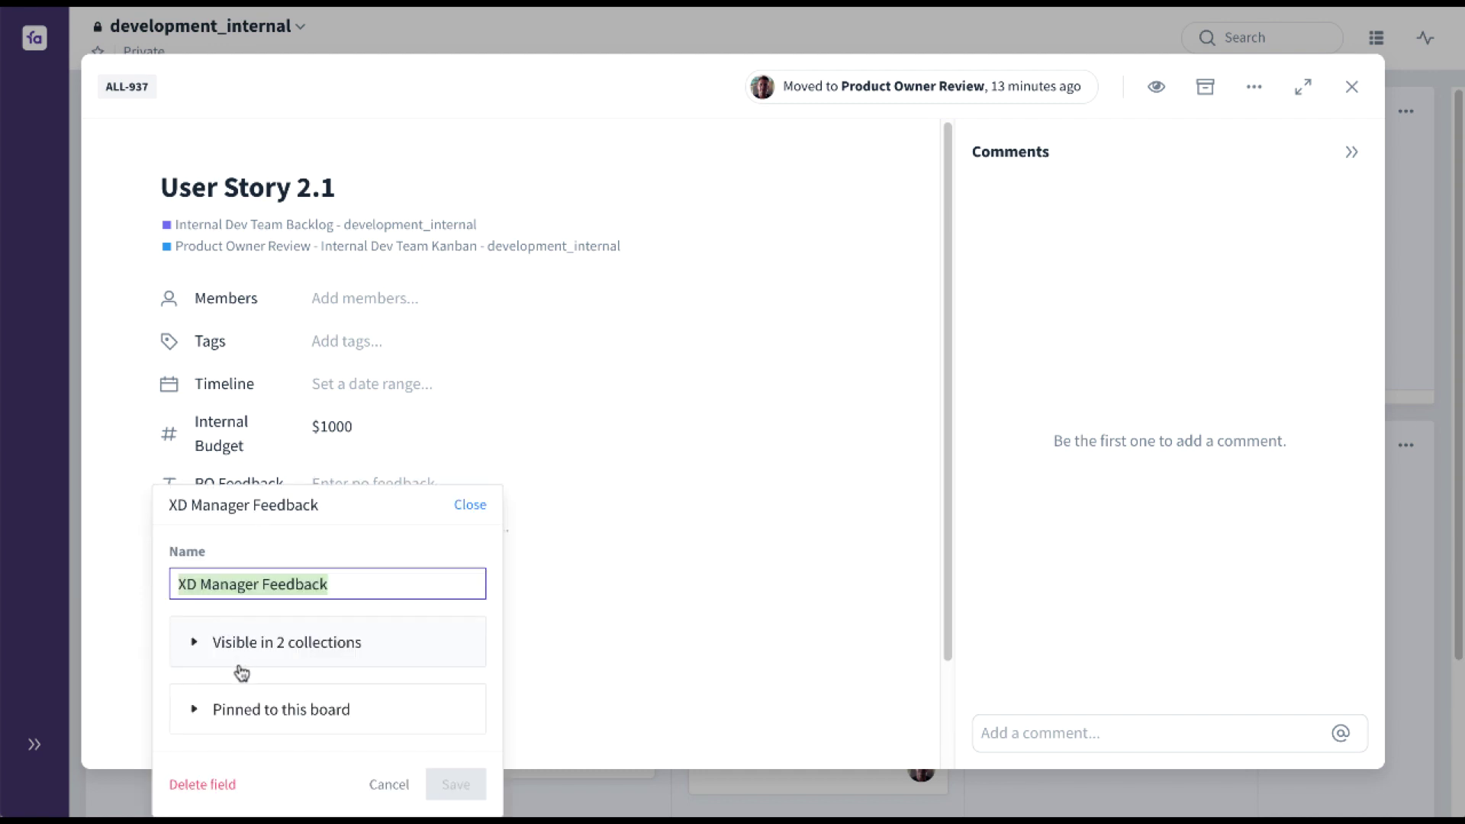
left_click(200, 649)
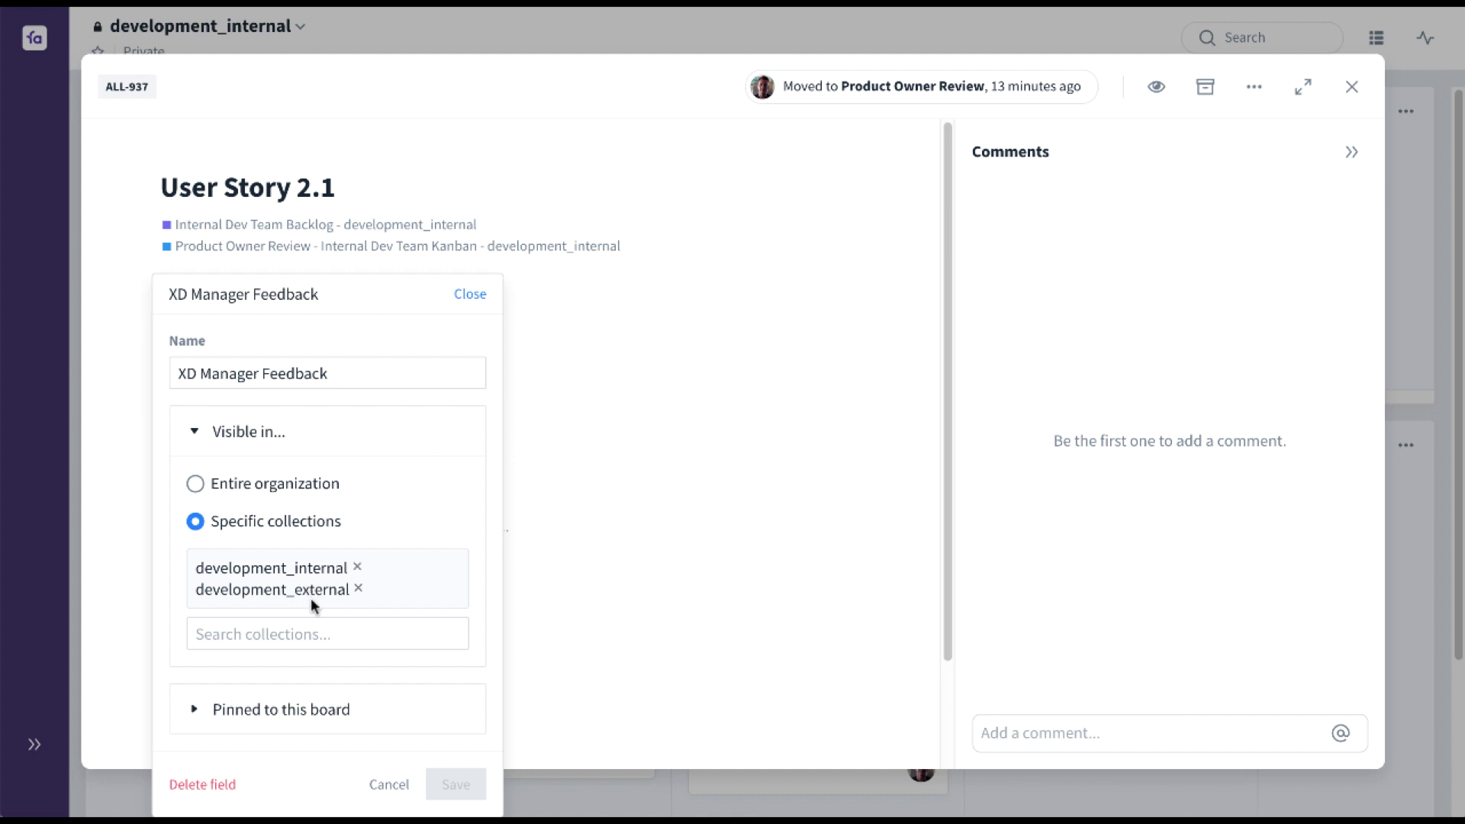
left_click(470, 294)
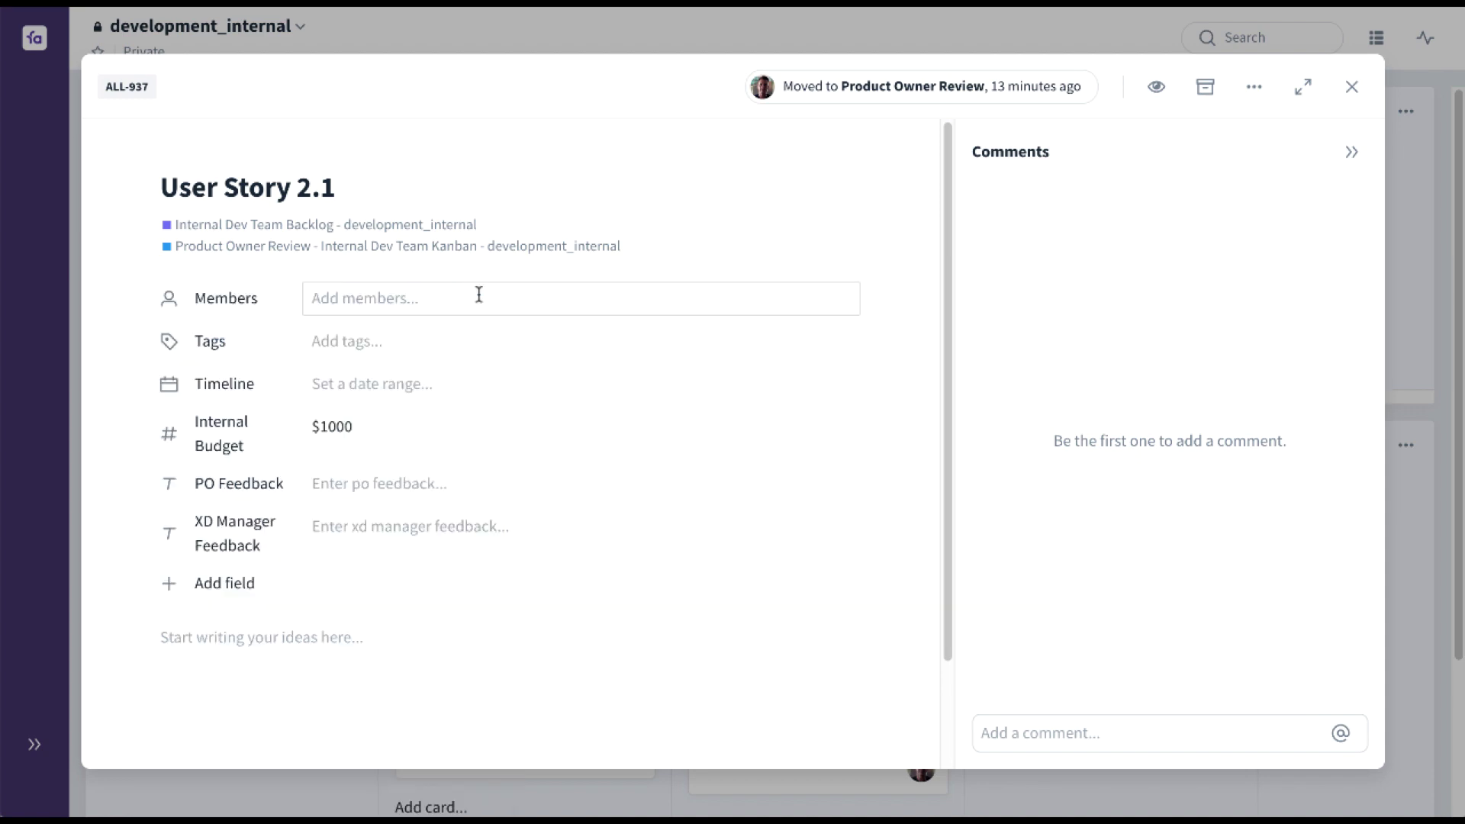
- Close User Story 2.1, add User Story 1.1 to external To Do and internal In Progress
left_click(1350, 90)
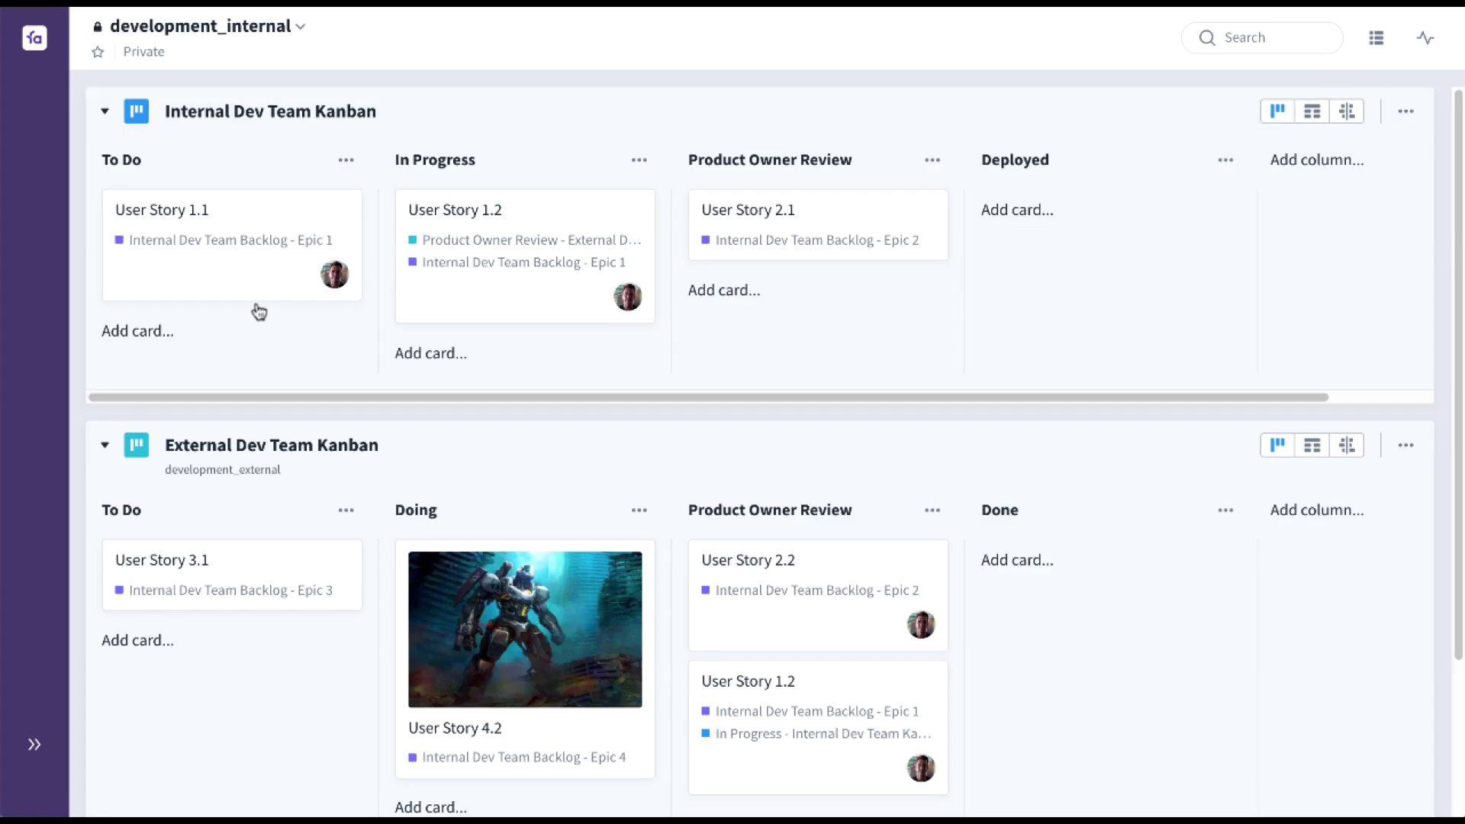
left_click_drag(258, 262, 243, 550)
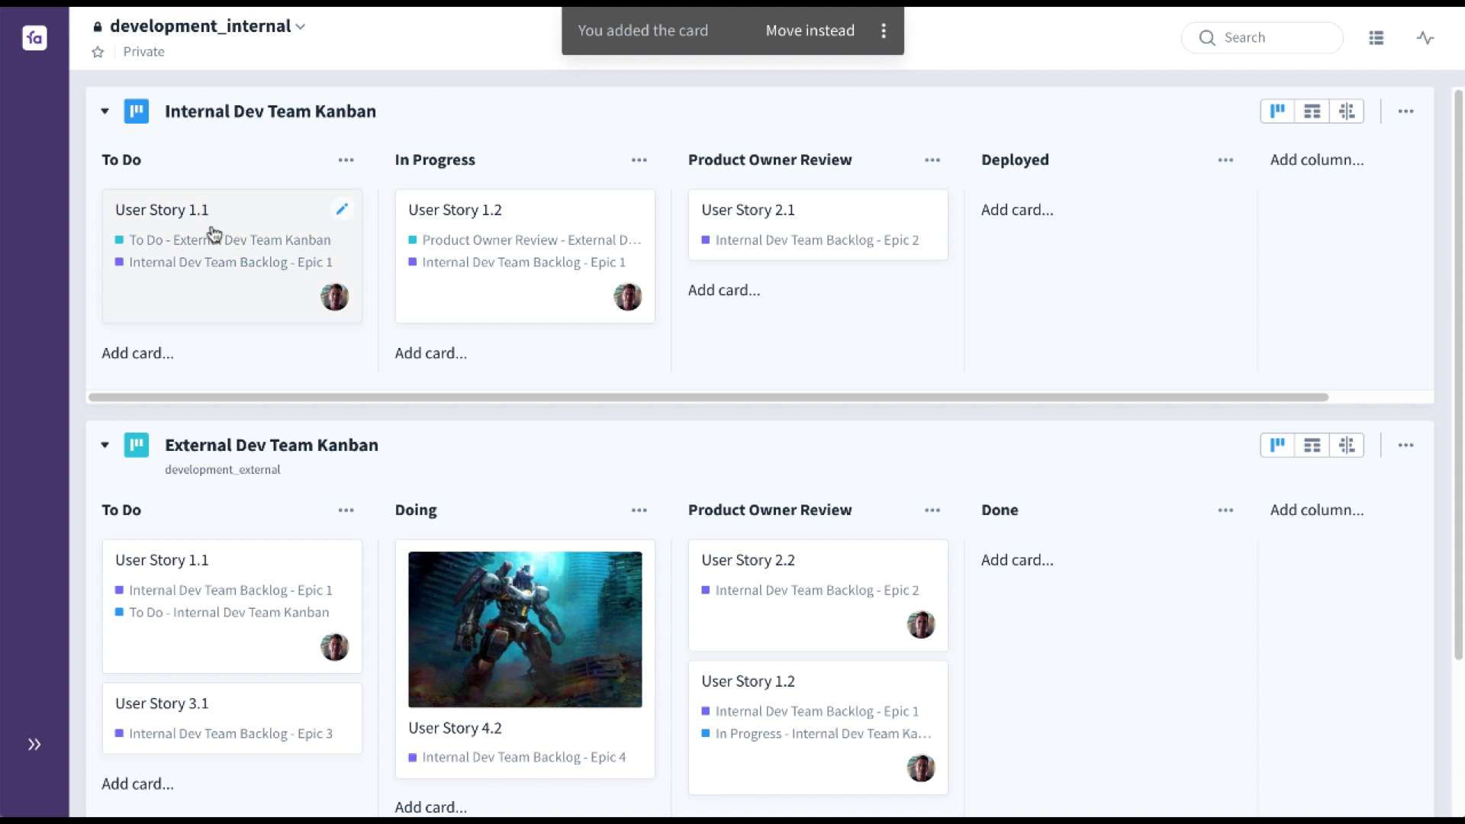
left_click_drag(222, 232, 488, 265)
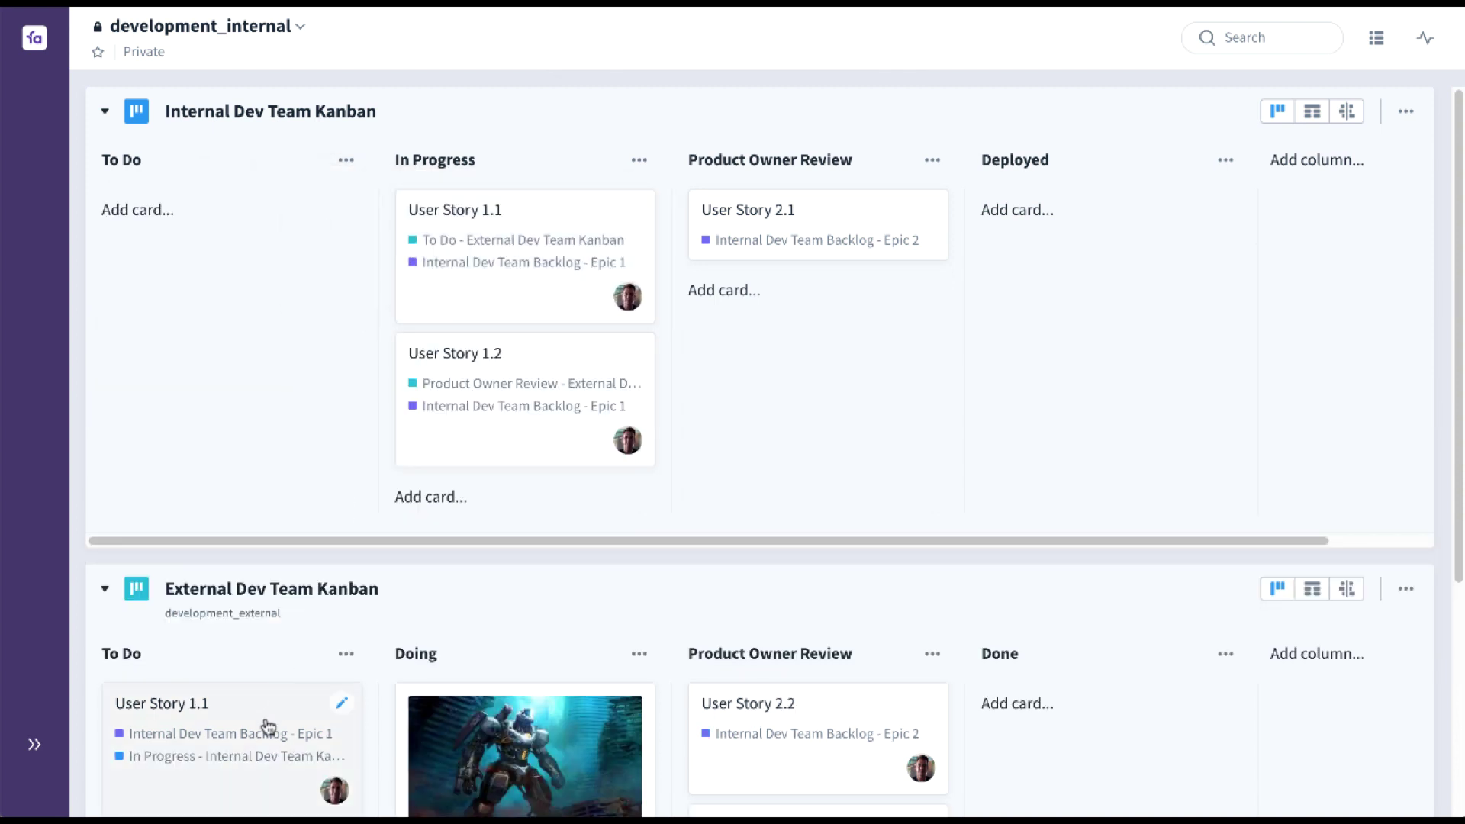
- Move the external User Story 1.1 through Doing to Product Owner Review and open its details
left_click_drag(268, 726, 559, 696)
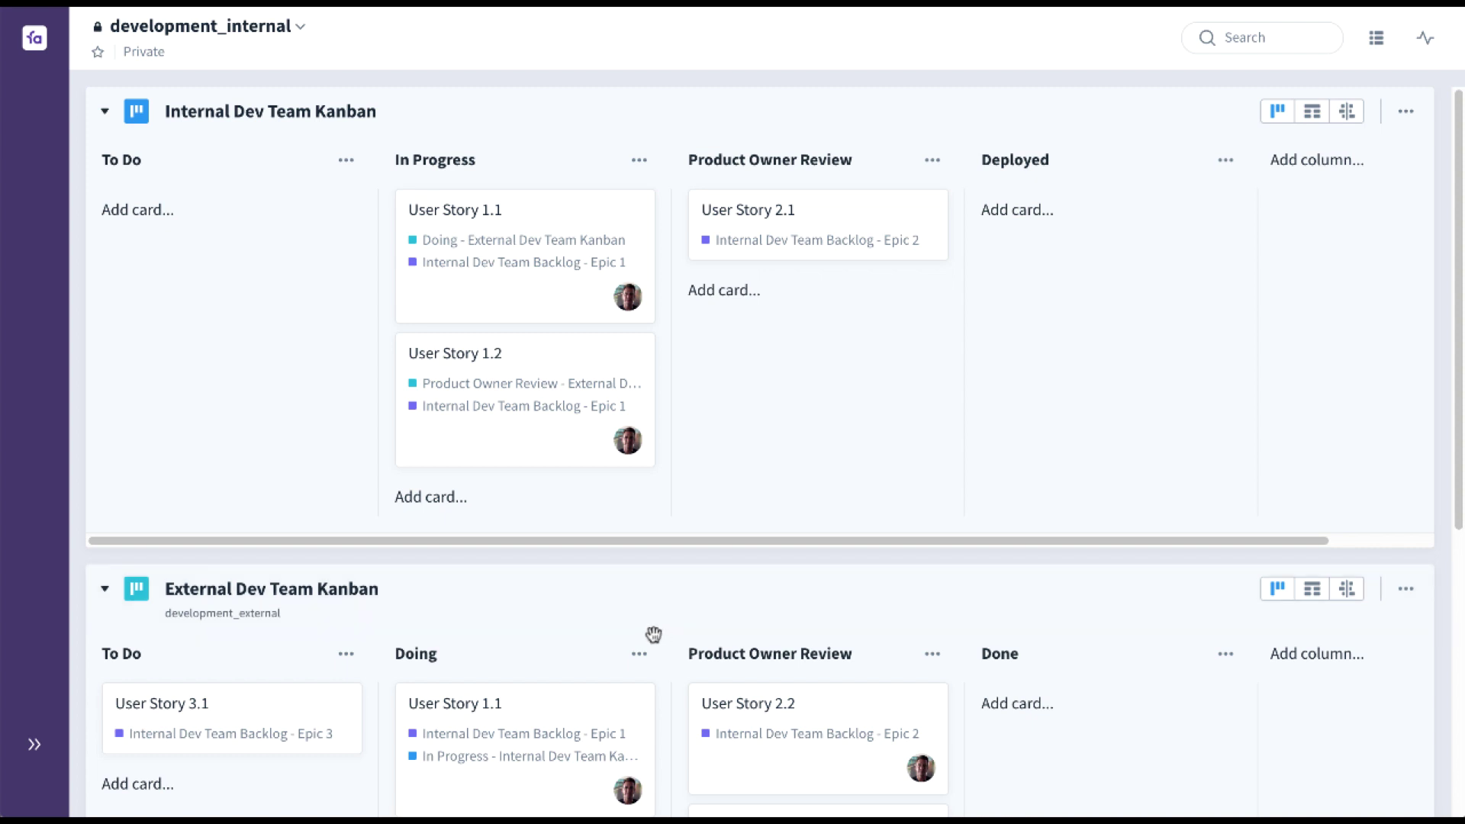
left_click_drag(578, 718, 821, 700)
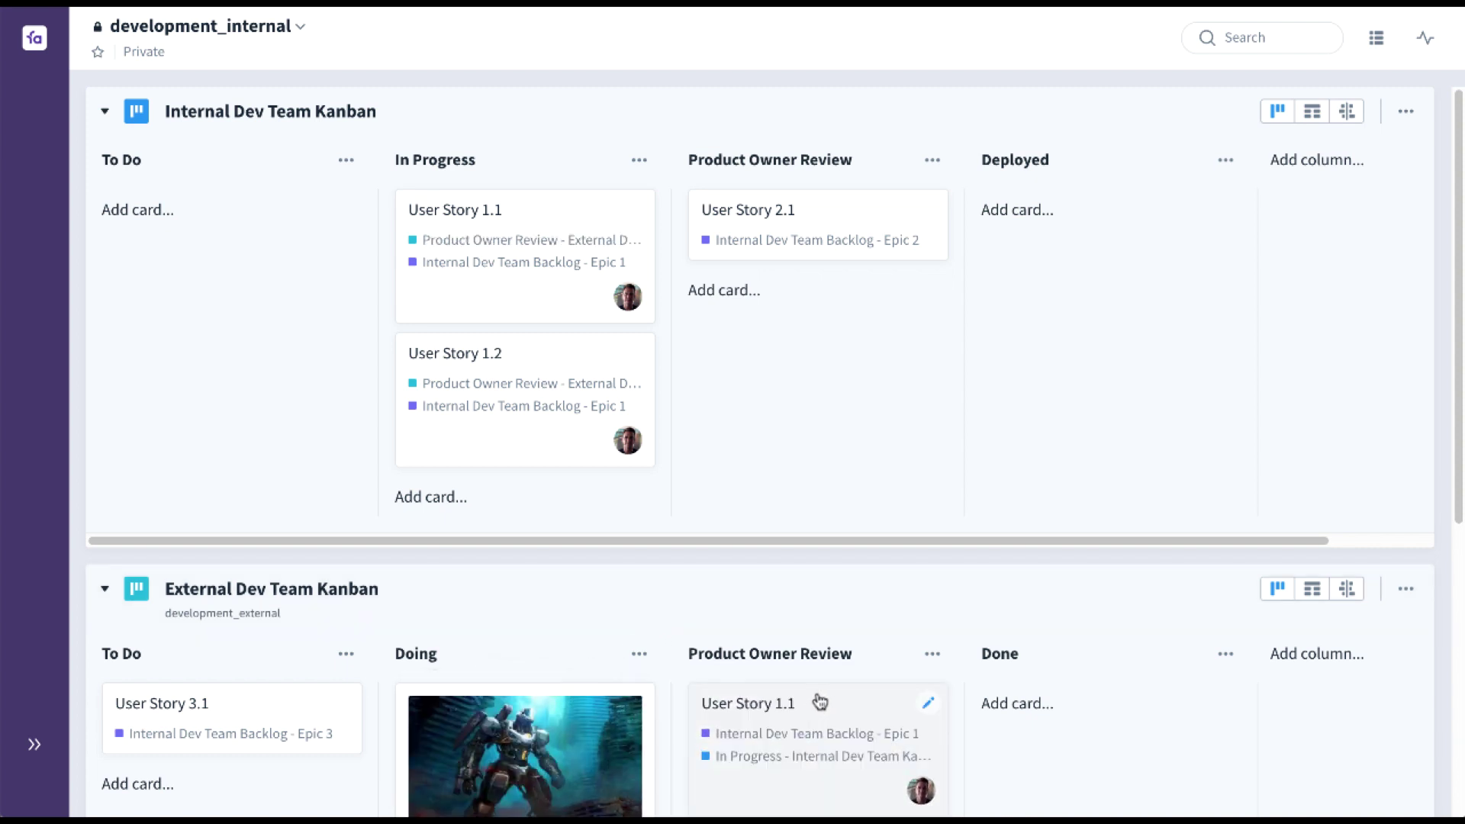
left_click(847, 725)
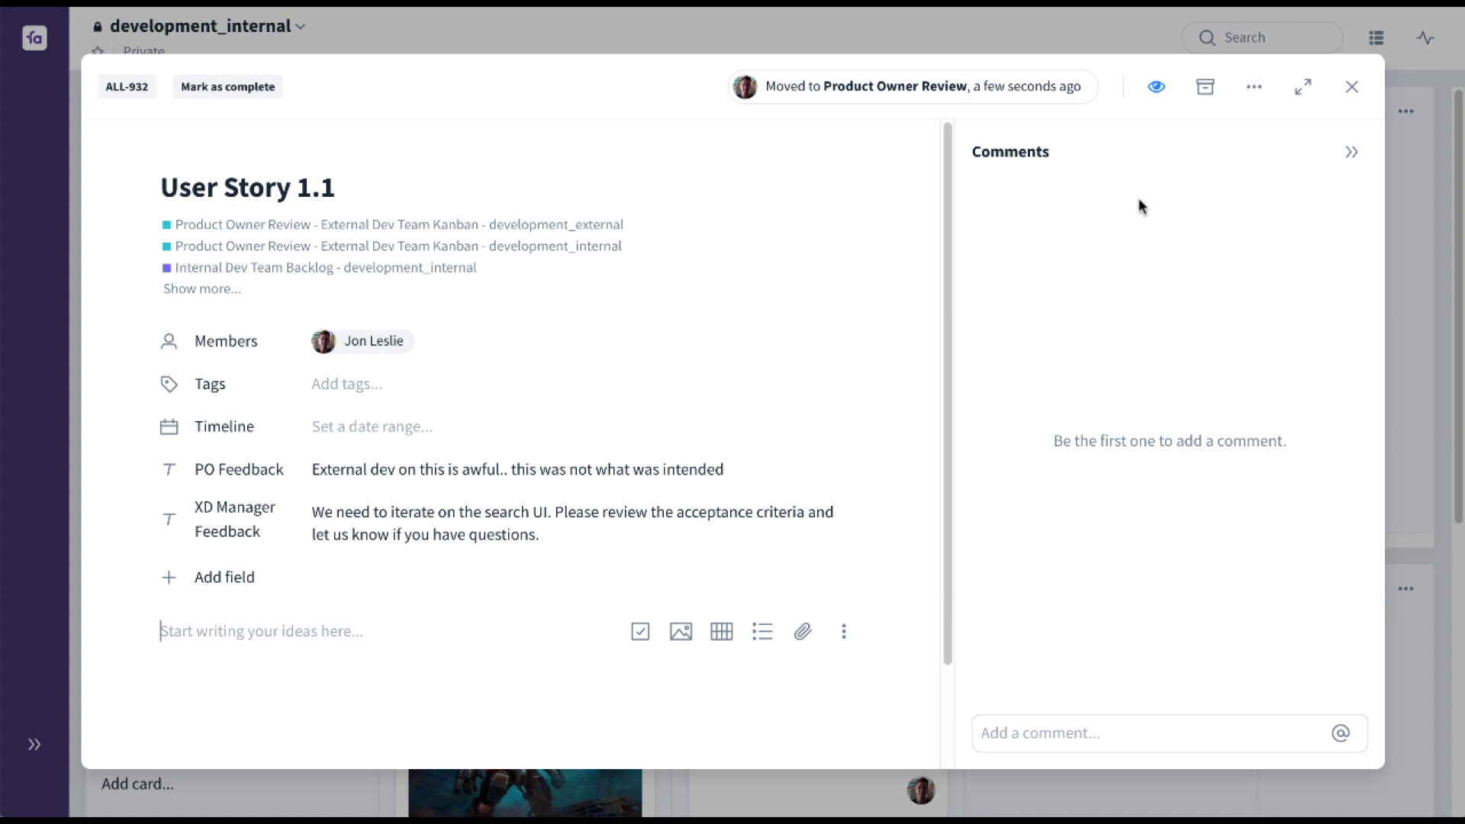
- Close the User Story 1.1 card details
left_click(1351, 87)
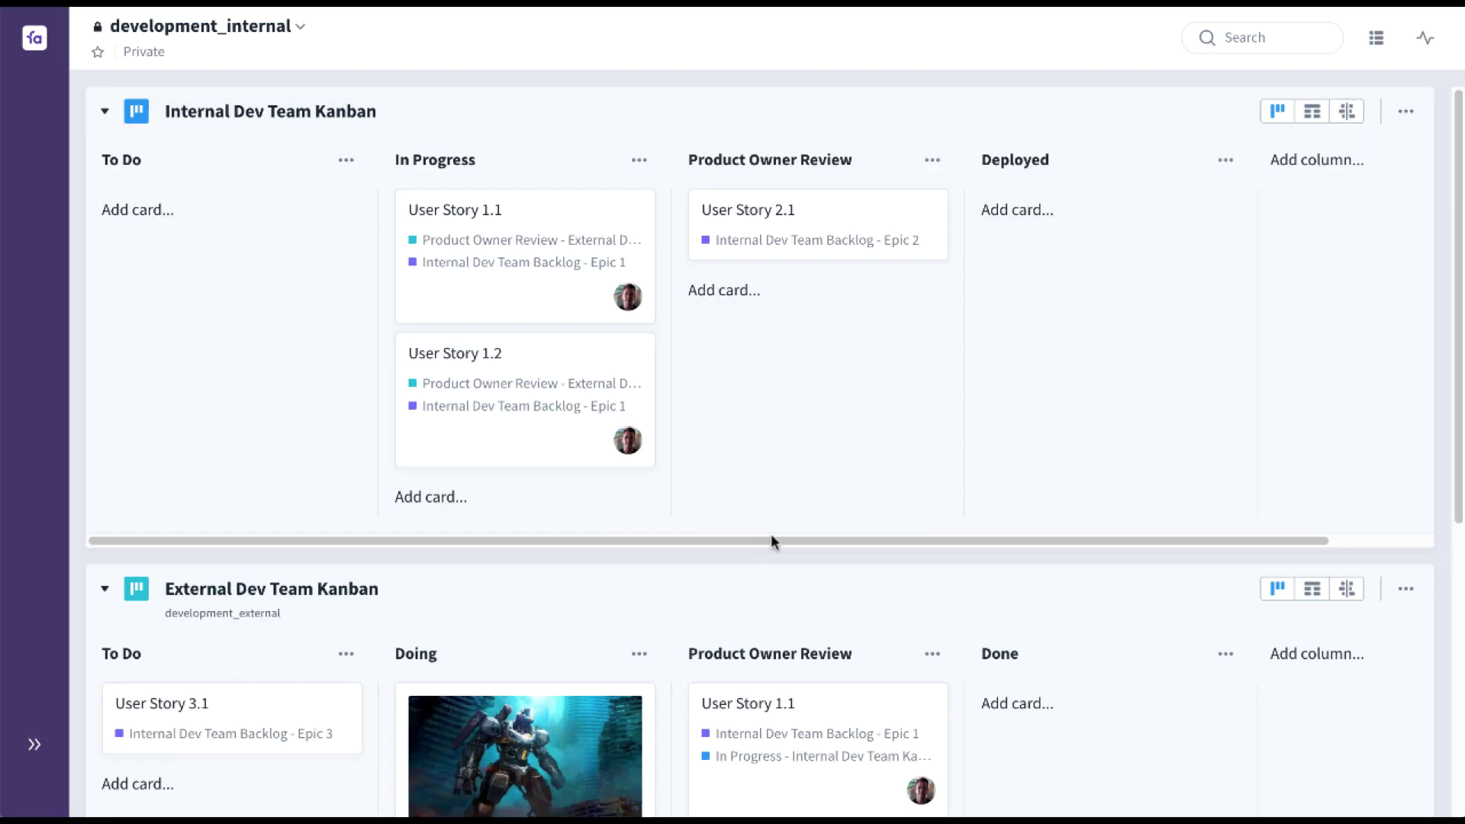
- Show PO Feedback and XD Manager Feedback on the External Dev Team Kanban cards
left_click(1406, 589)
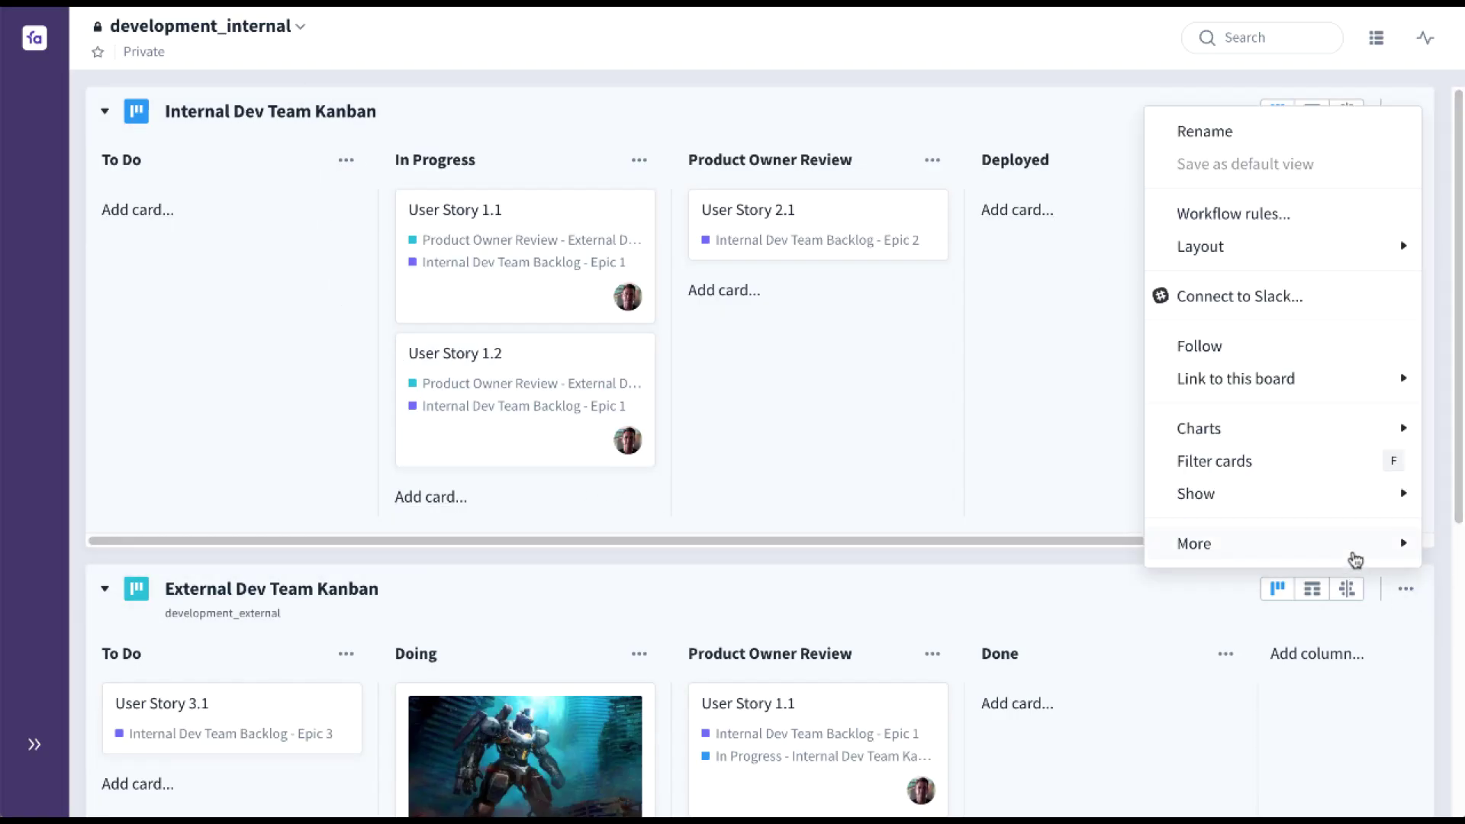
mouse_move(1327, 507)
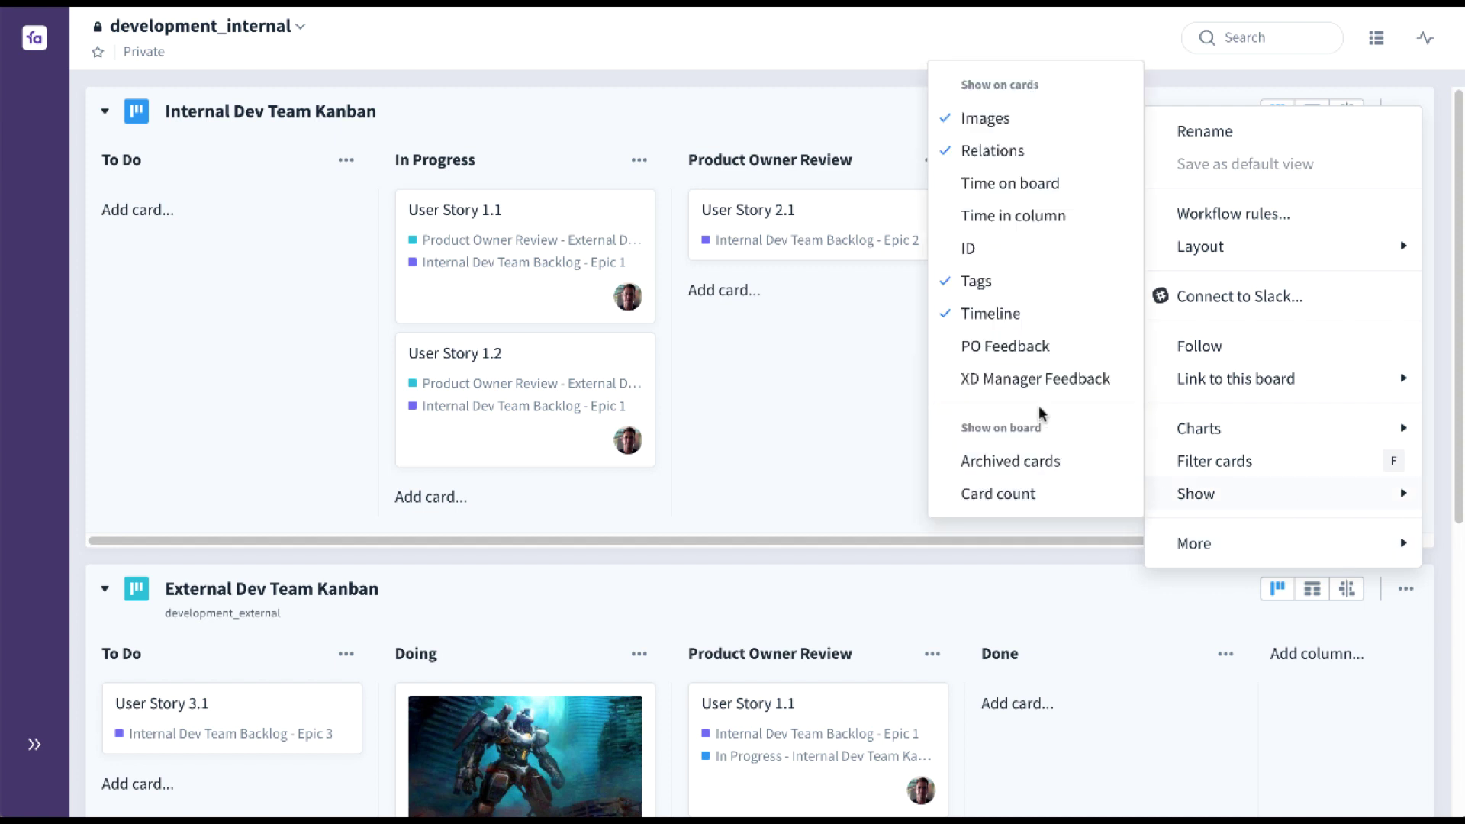
left_click(1040, 358)
left_click(1037, 381)
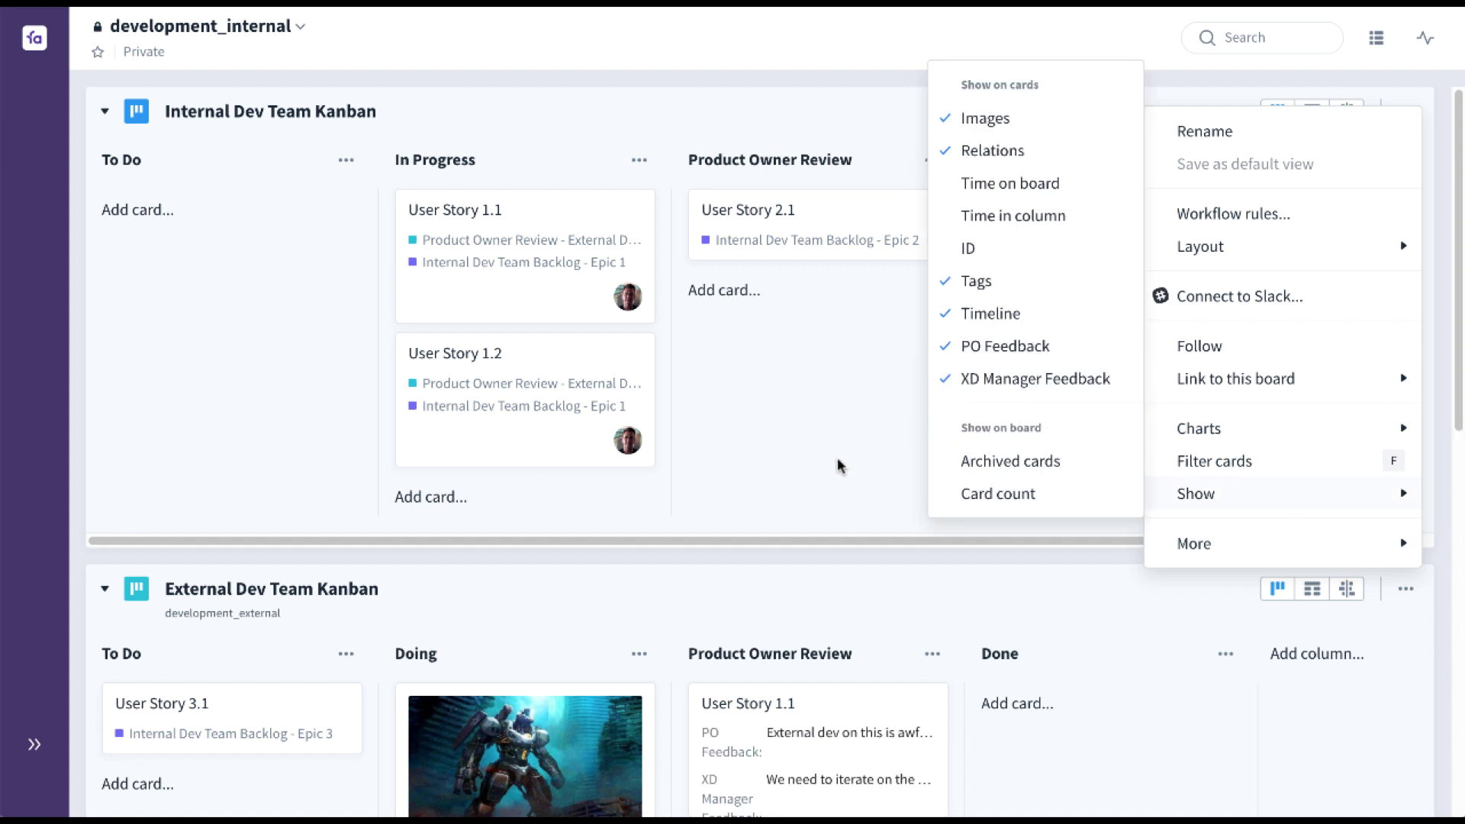
left_click(839, 462)
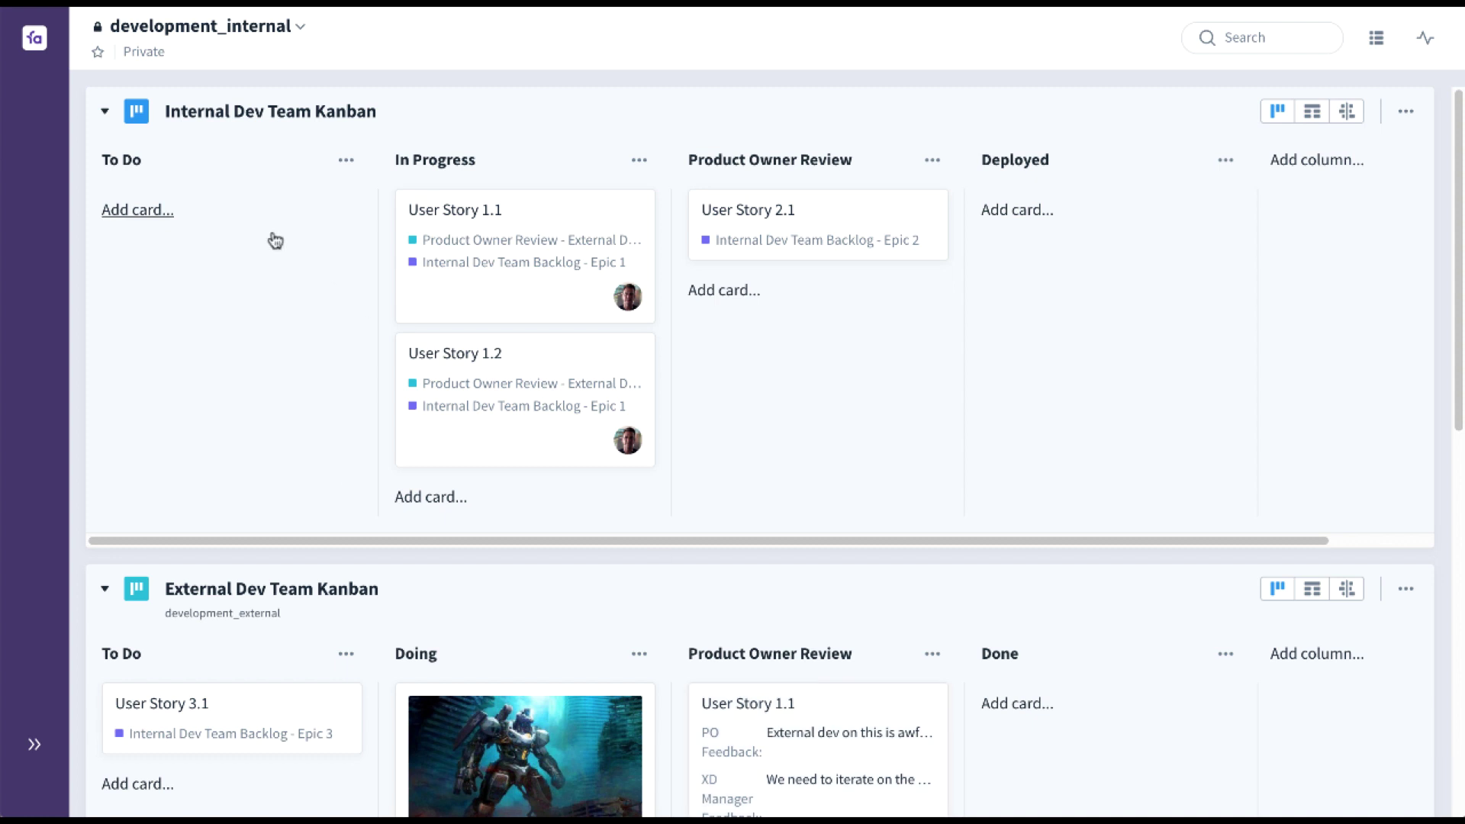
- Collapse the Internal Dev Team Kanban board
left_click(104, 111)
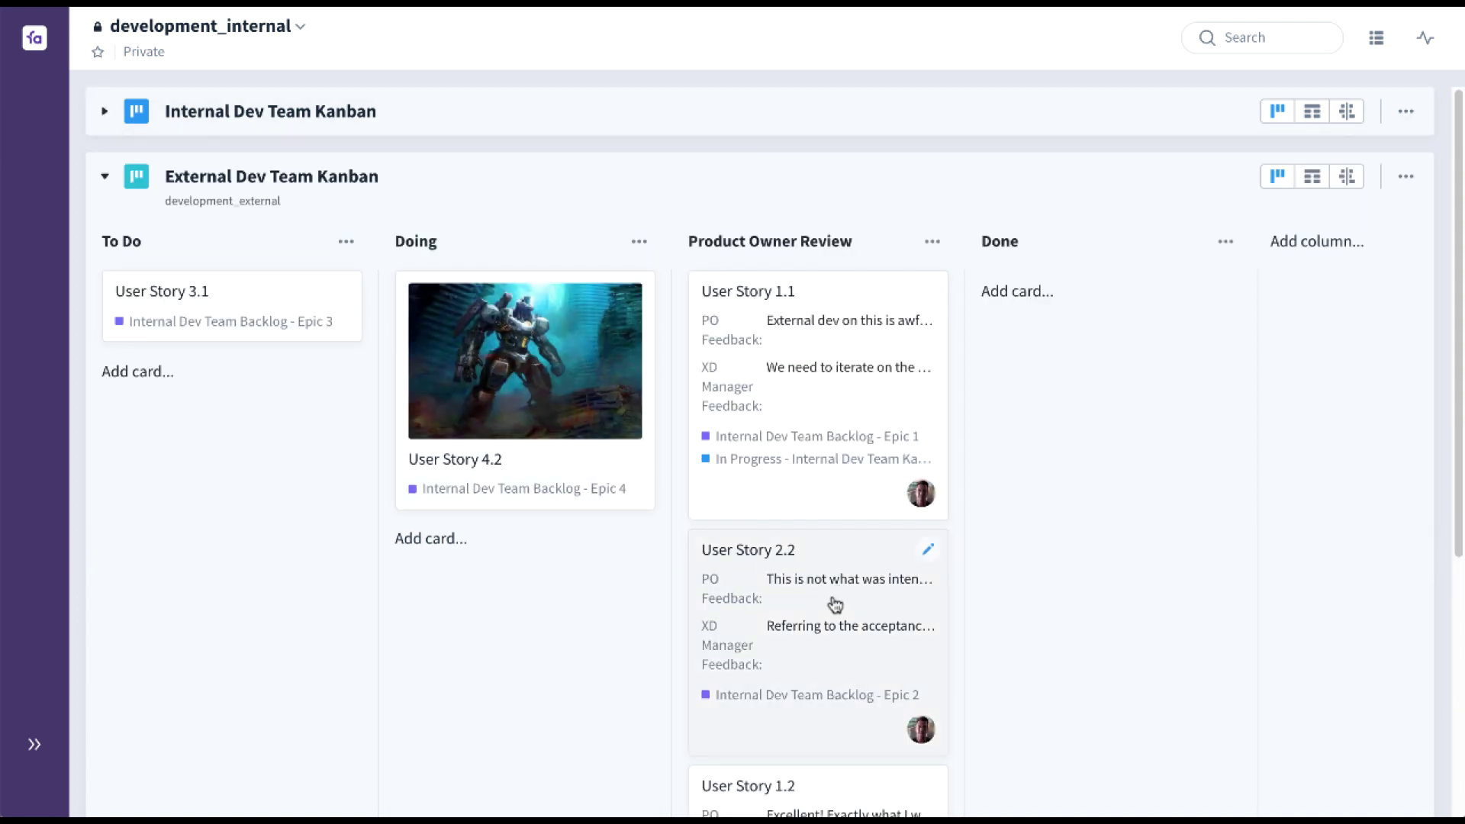
scroll(834, 609, "down", 2)
scroll(833, 607, "up", 1)
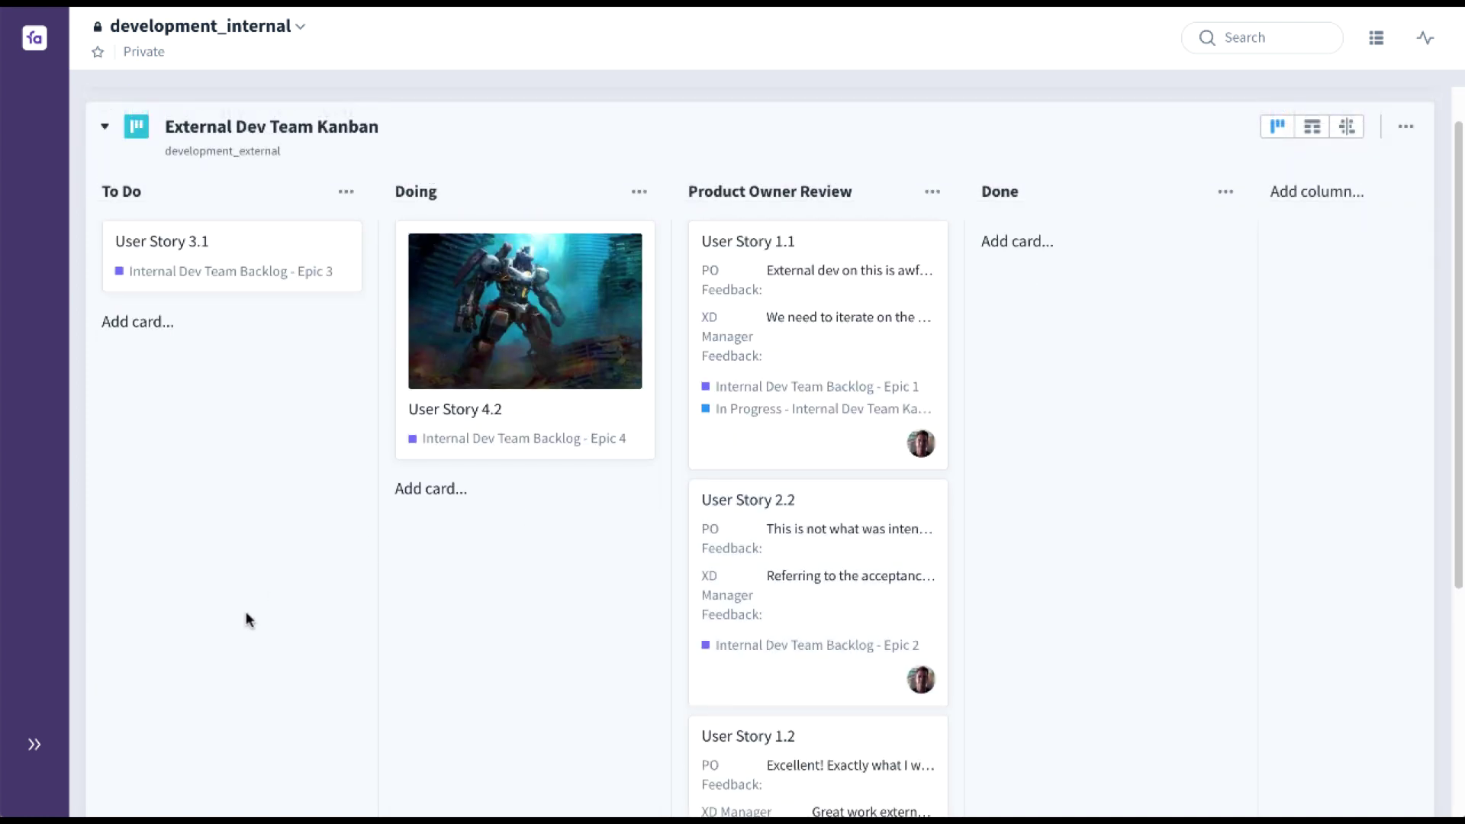
- Switch to development_external and open User Story 1.1, which shows only XD Manager Feedback
left_click(21, 759)
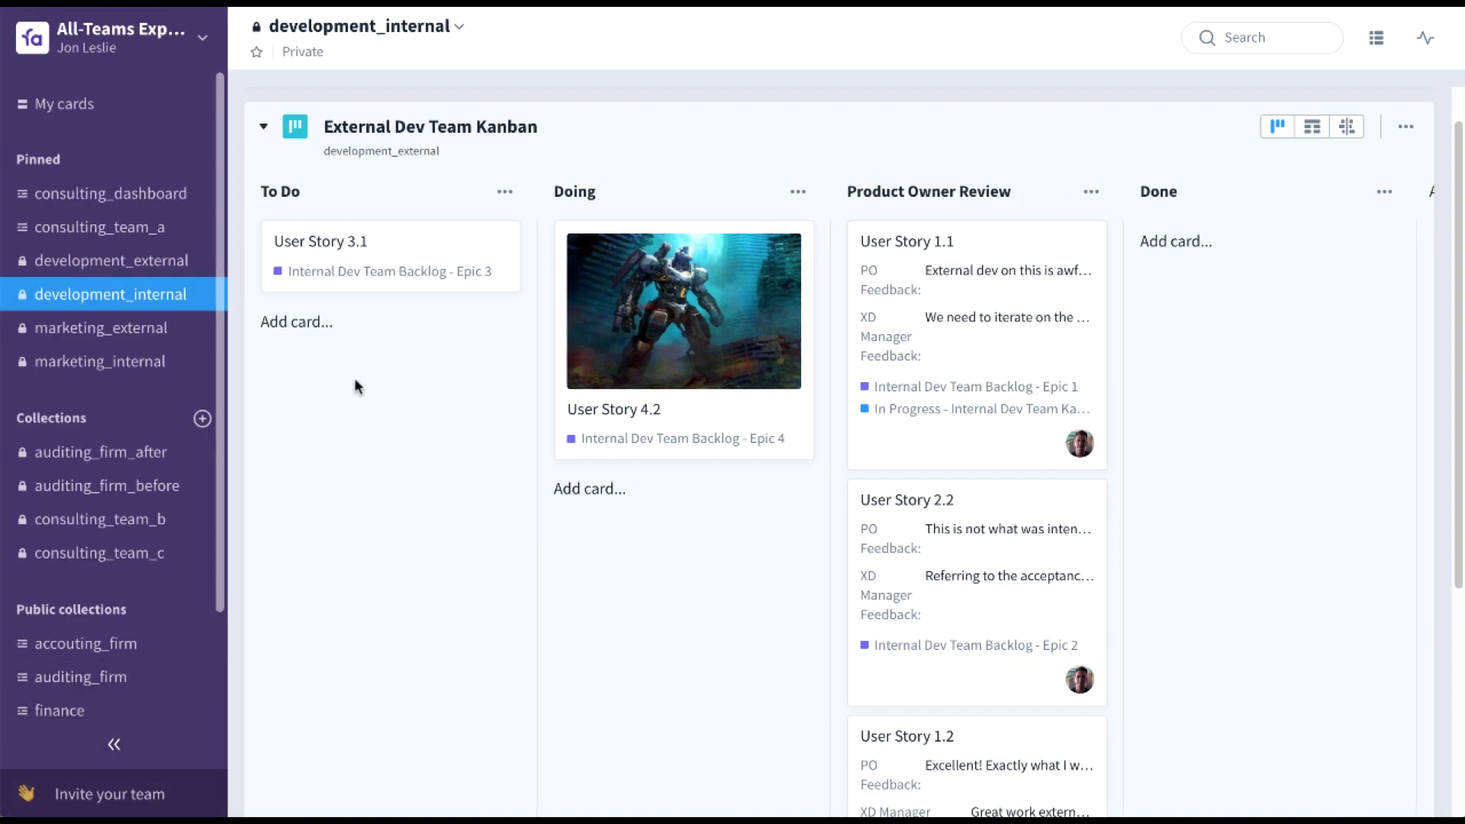
left_click(174, 263)
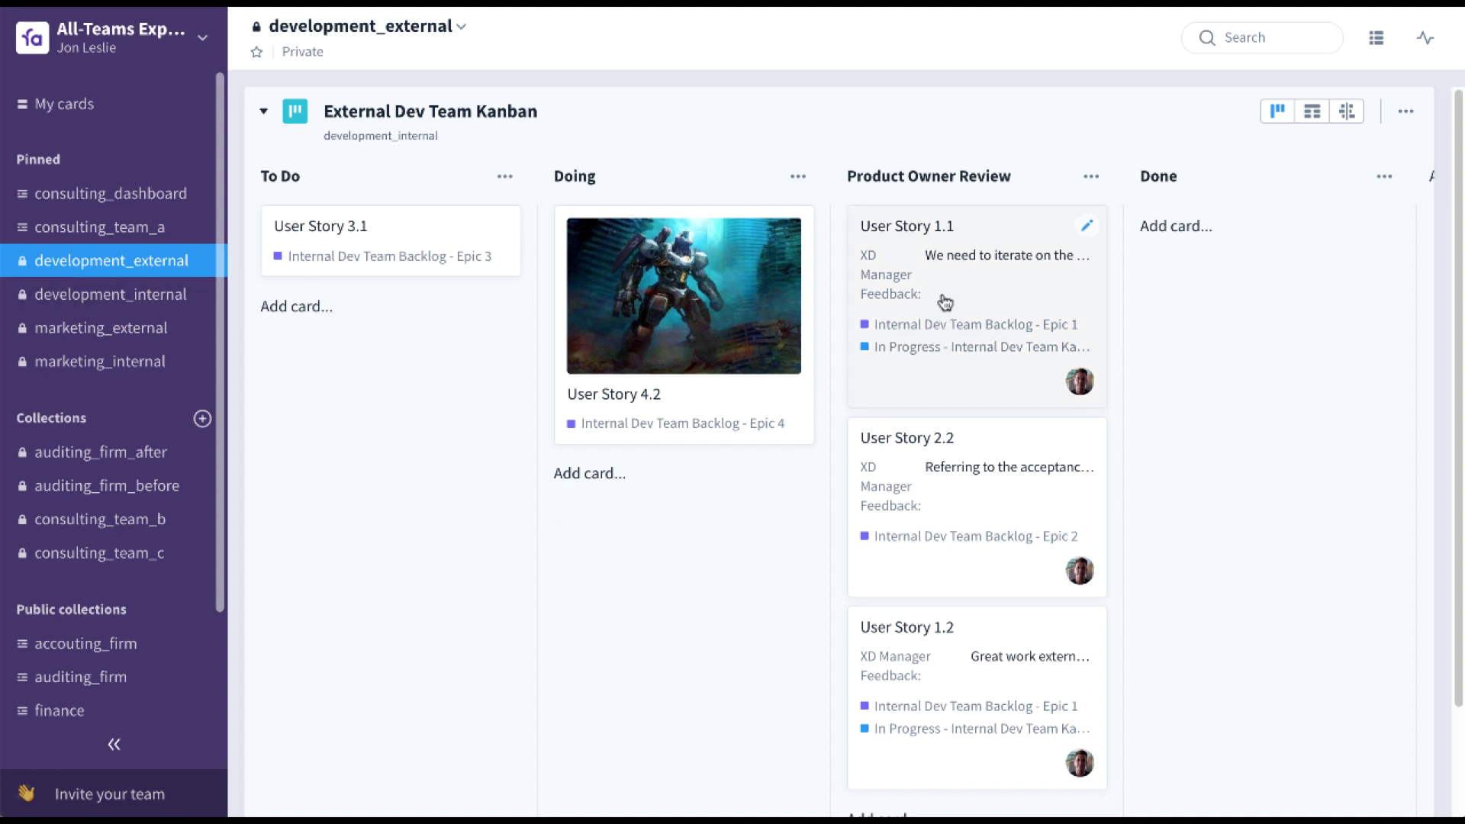
left_click(996, 303)
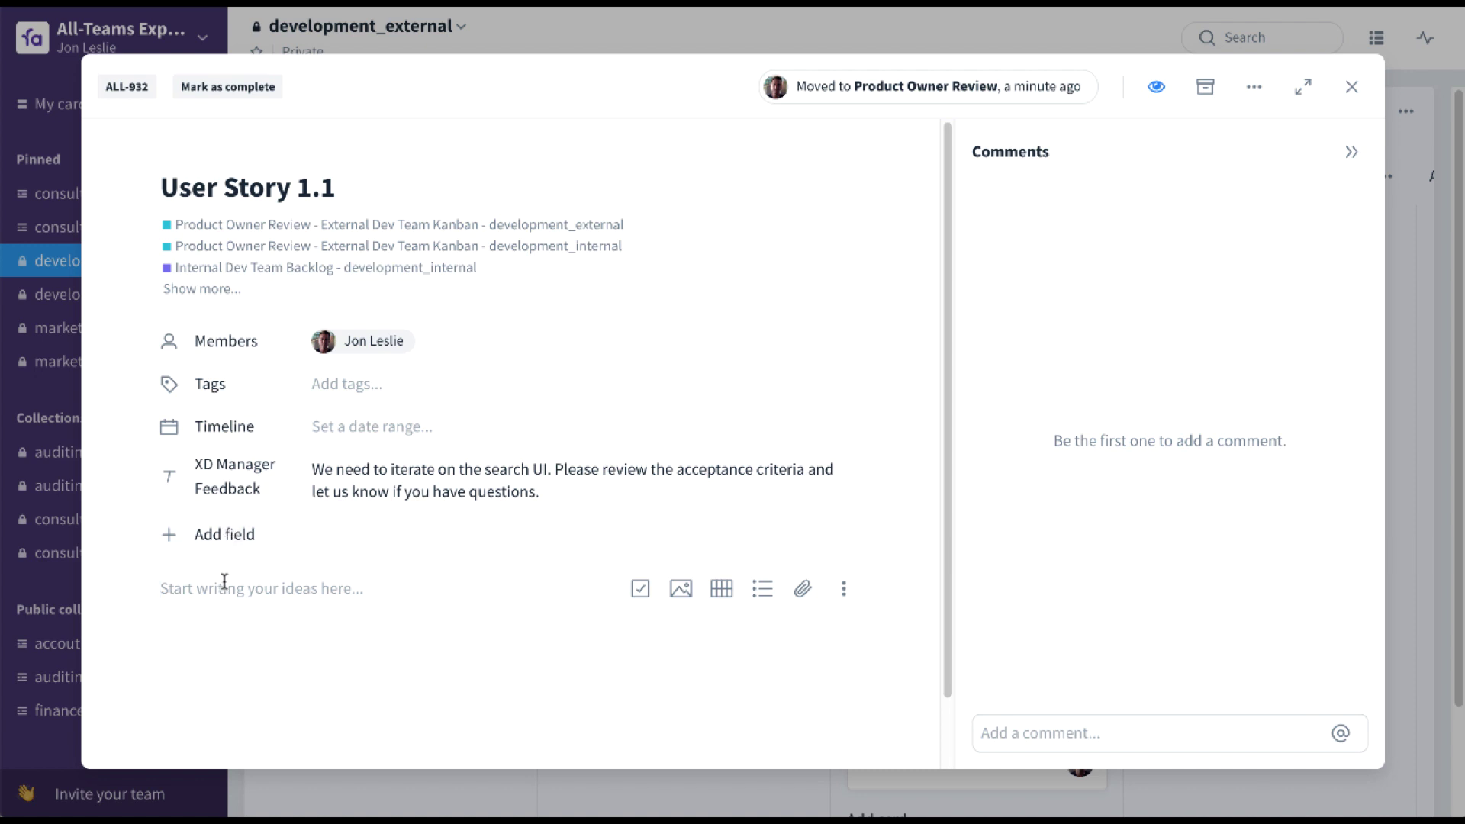
- Search the card's Add field picker for 'PO' and confirm PO Feedback returns no results
left_click(230, 543)
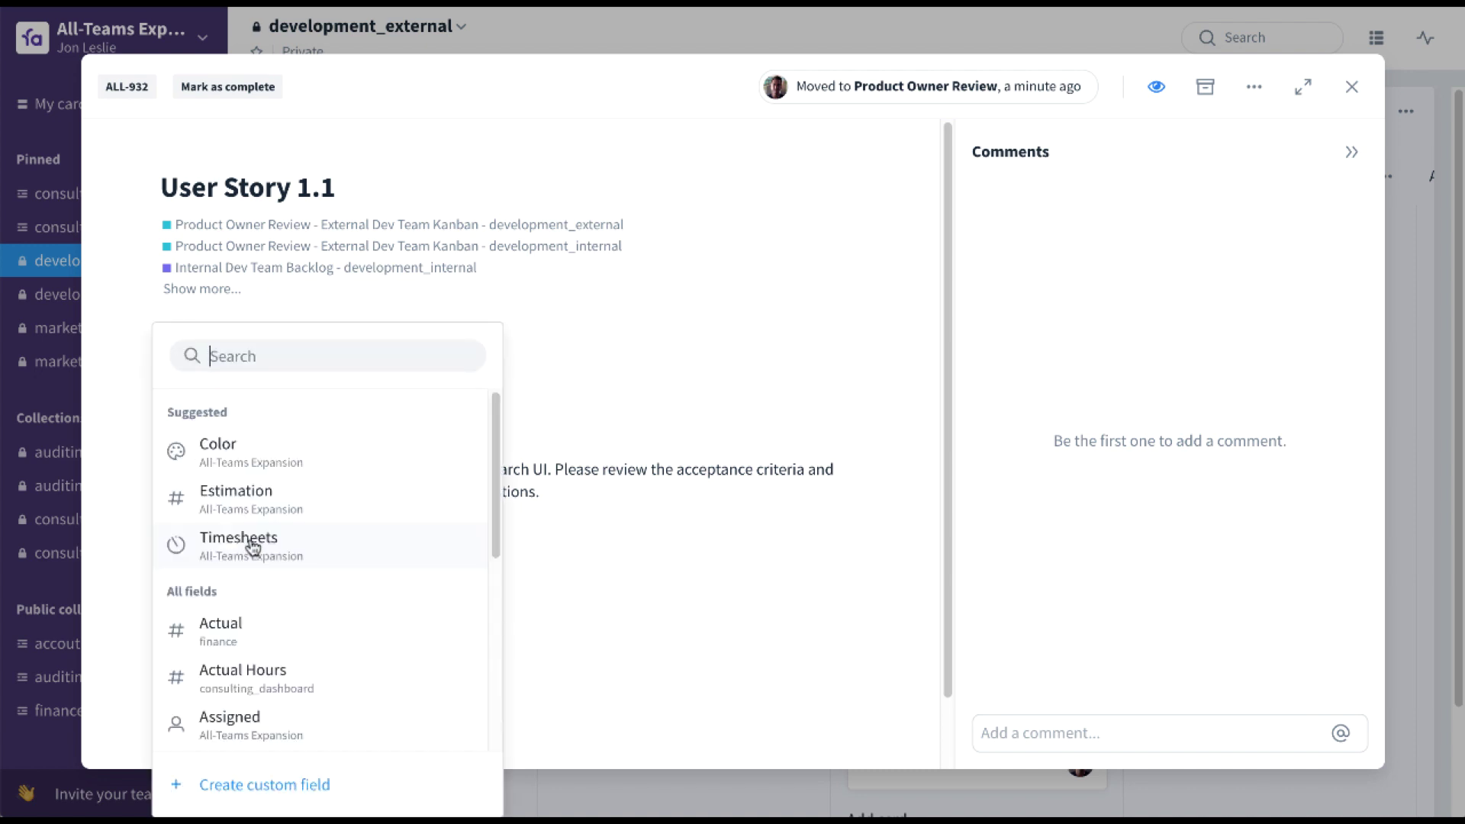
type("PO")
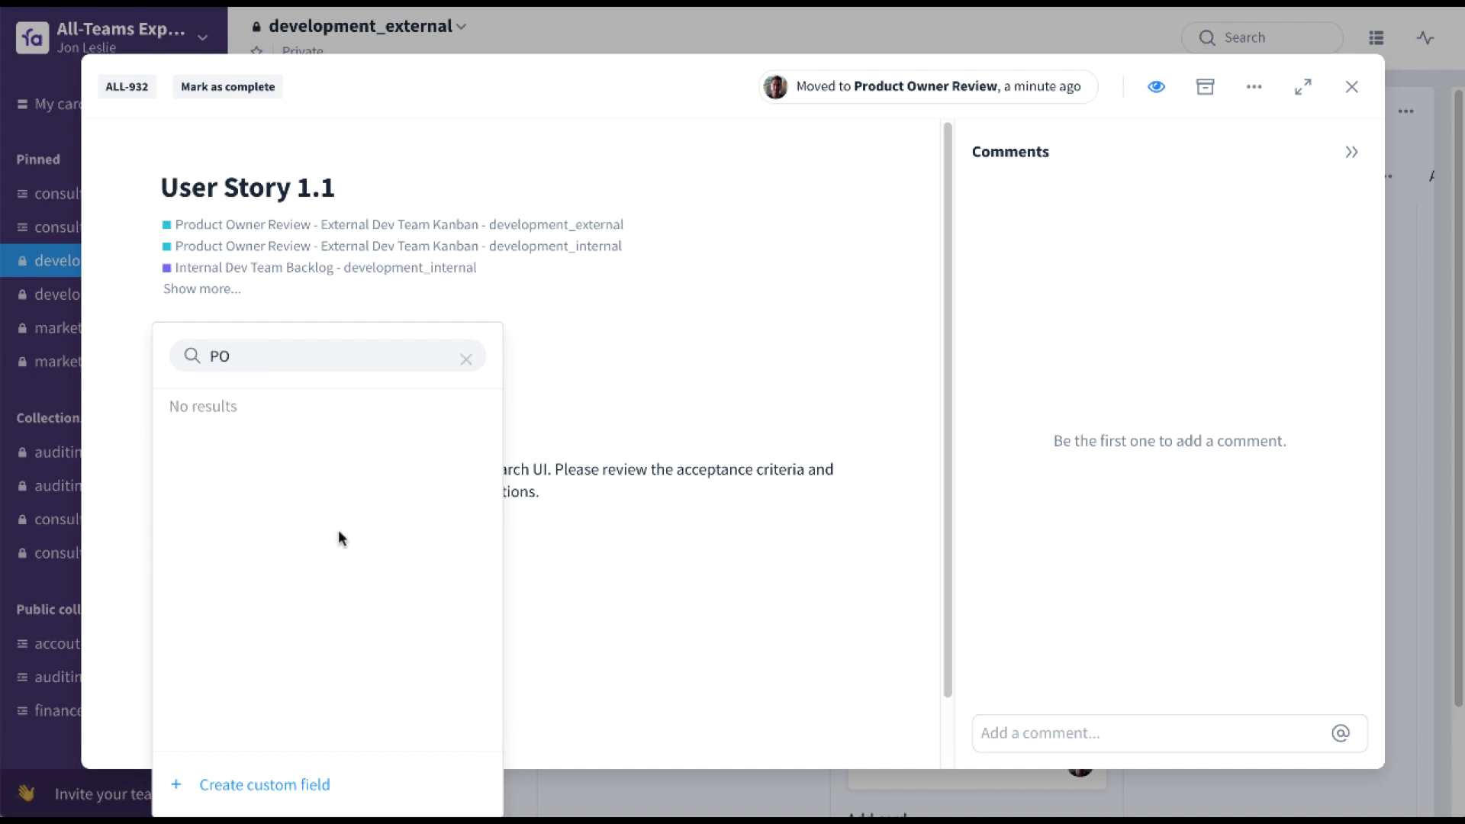
left_click(594, 383)
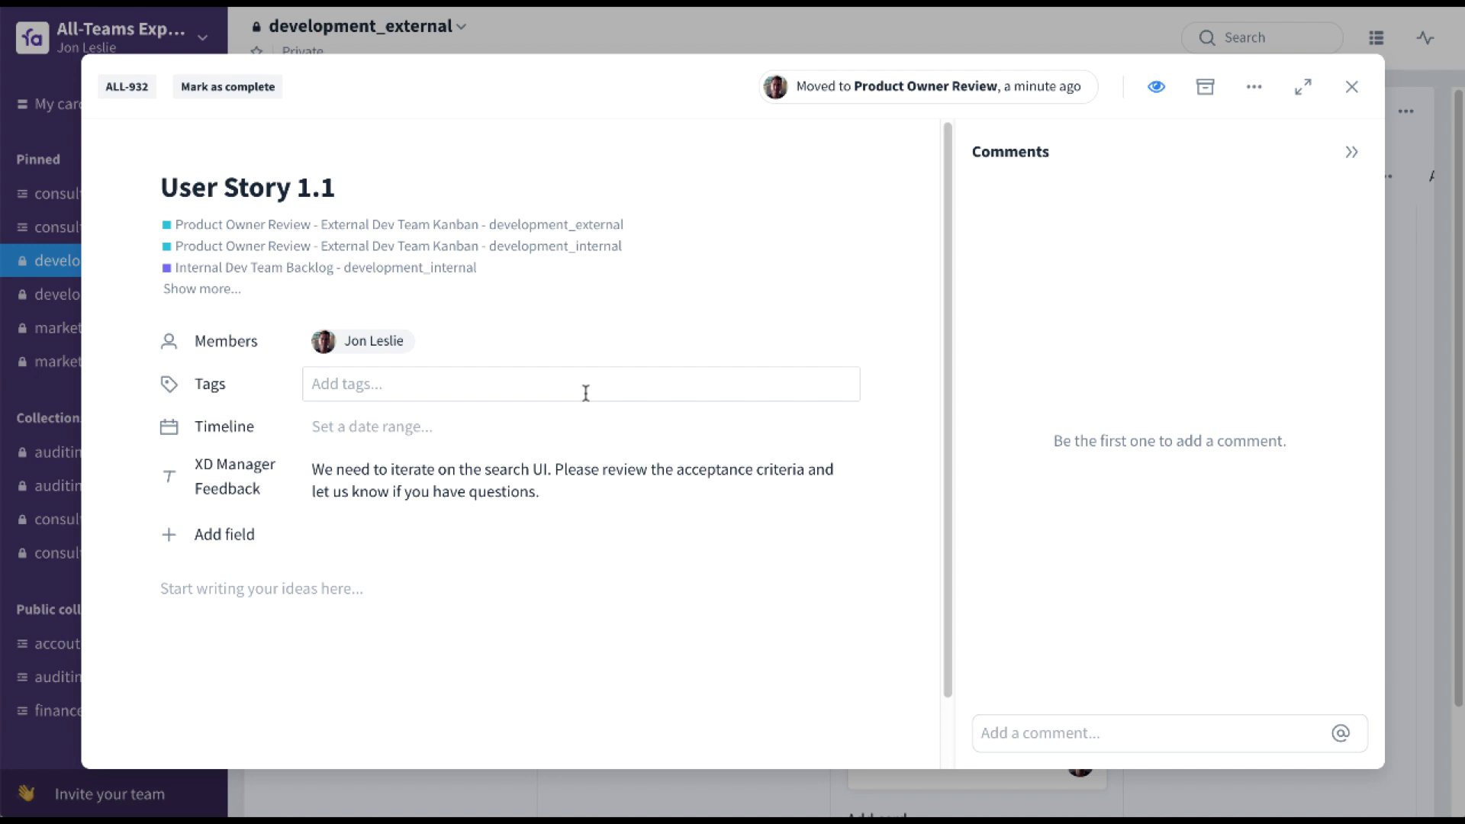
- Close User Story 1.1's card and switch to development_internal, where PO Feedback and XD Manager Feedback both appear
left_click(1351, 86)
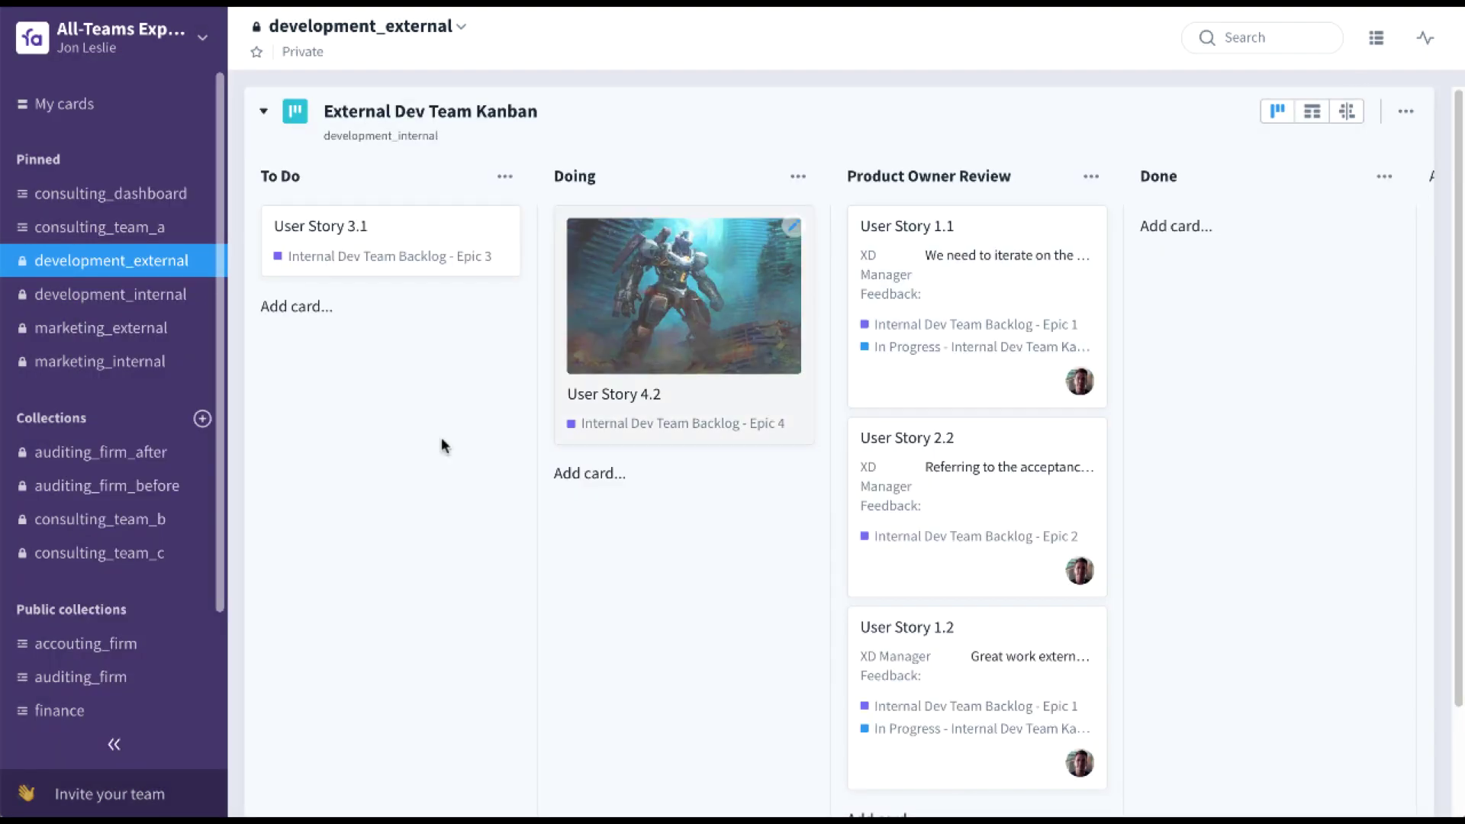
left_click(145, 299)
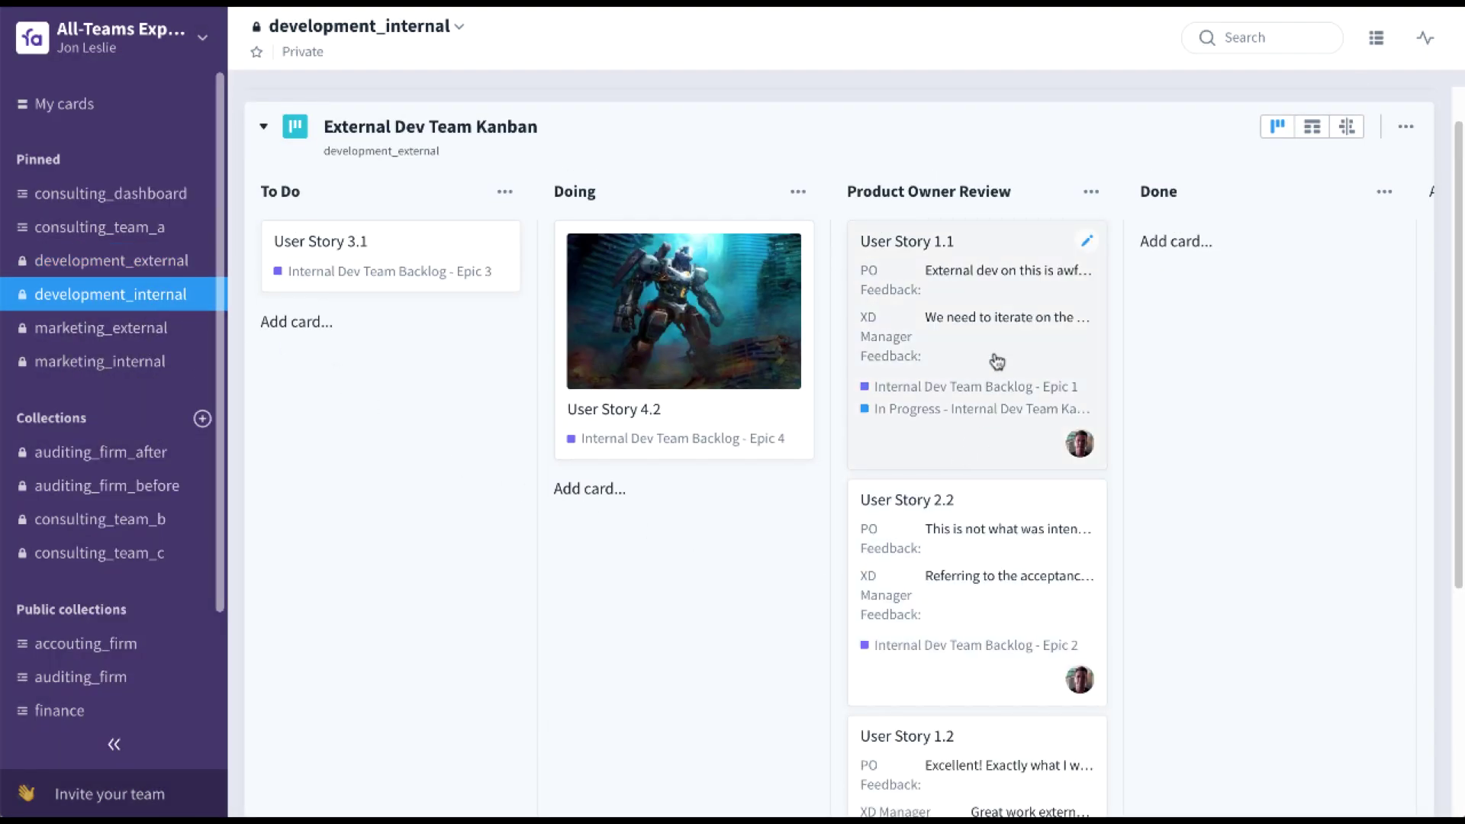
scroll(969, 287, "down", 1)
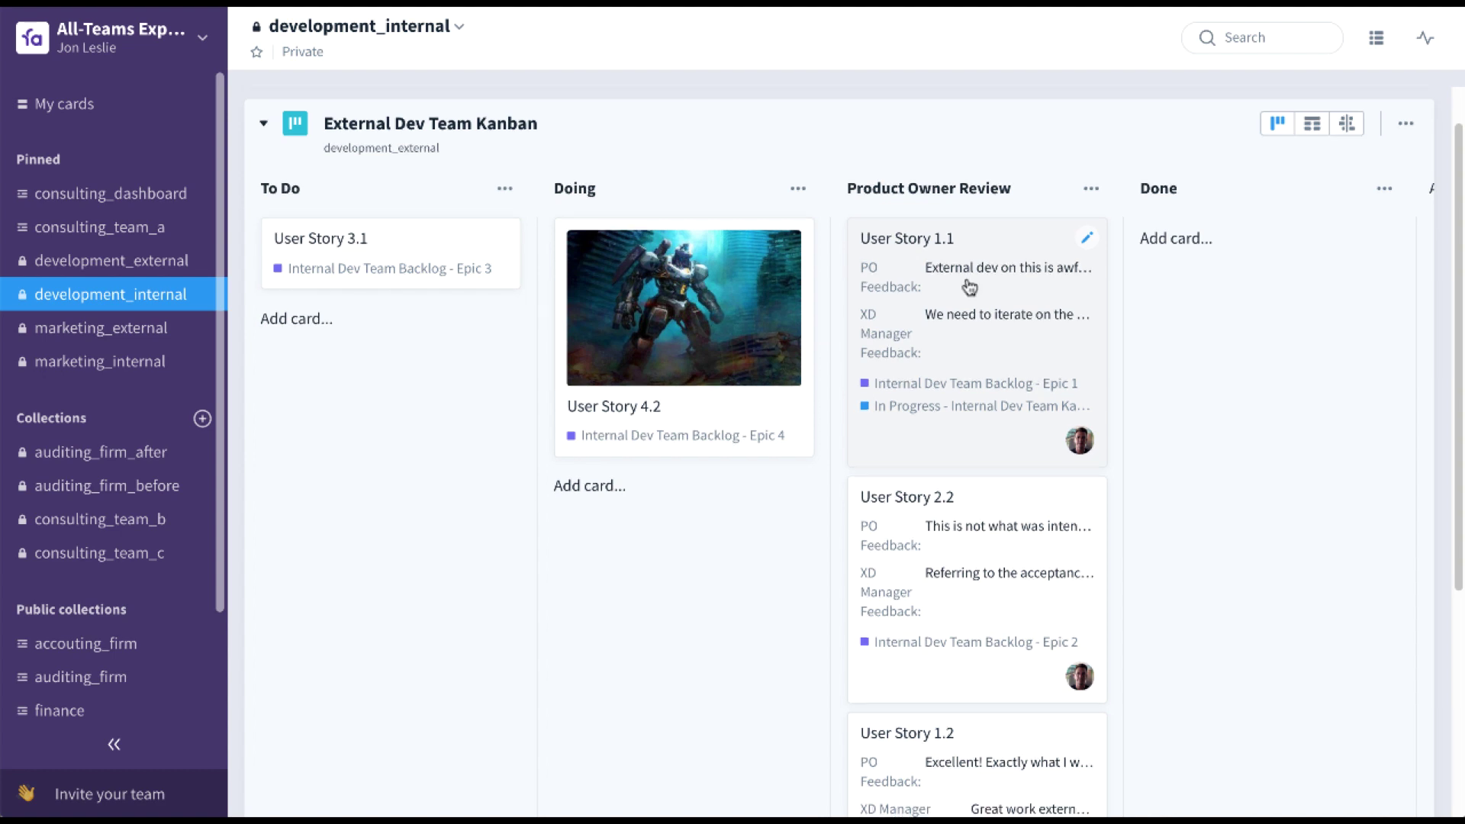